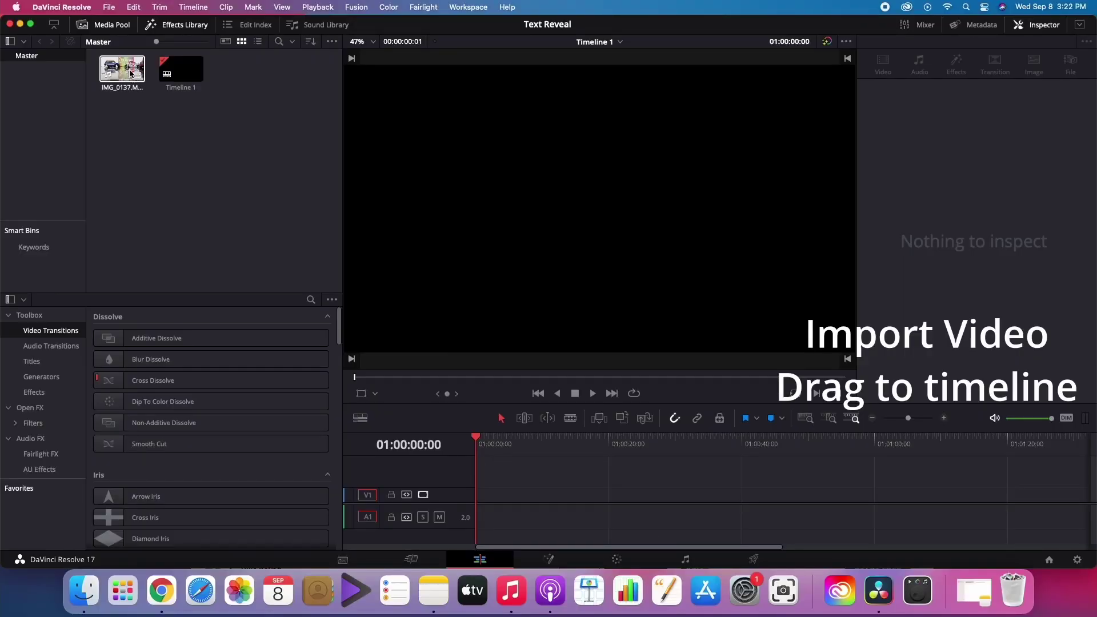
Place IMG_0137.MOV at the start of the timeline, split it at 01:00:03:06 and ripple-delete the part before the cut.
{"action": "left_click_drag", "start_coordinate": [122, 72], "coordinate": [560, 525]}
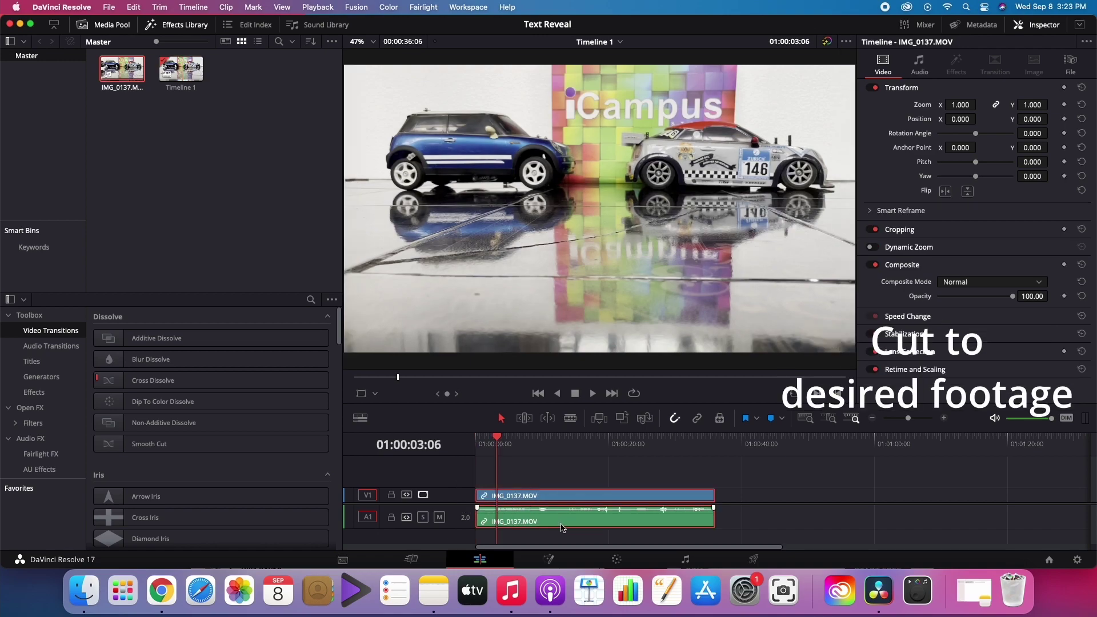
{"action": "key", "text": "super+b"}
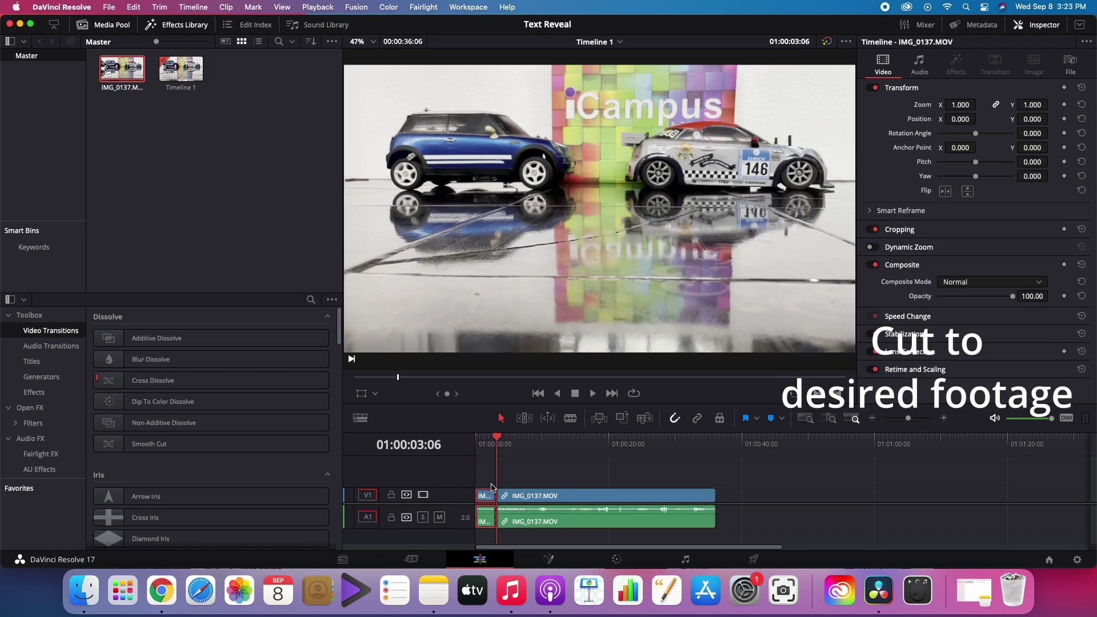
{"action": "key", "text": "shift+BackSpace"}
Split the clip again at the end of the wanted footage and delete the remaining part.
{"action": "left_click_drag", "start_coordinate": [484, 445], "coordinate": [511, 451]}
{"action": "key", "text": "super+b"}
{"action": "right_click", "coordinate": [623, 505]}
{"action": "left_click", "coordinate": [674, 288]}
Open the trimmed clip on the Fusion page and add a Merge node.
{"action": "left_click", "coordinate": [564, 558]}
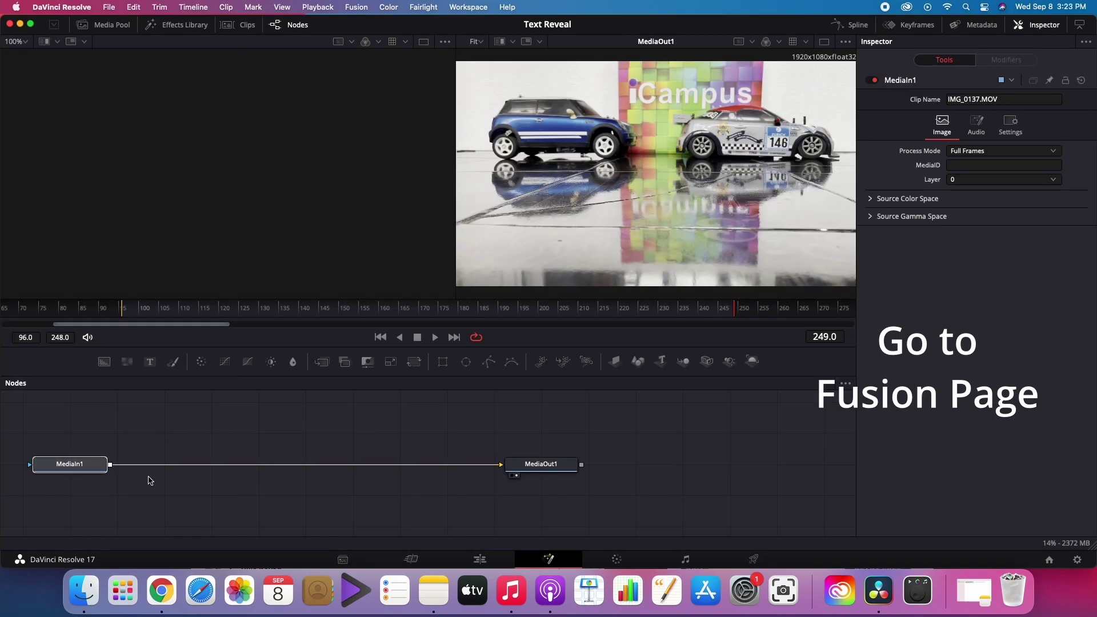
{"action": "key", "text": "shift+space"}
{"action": "type", "text": "polymerg"}
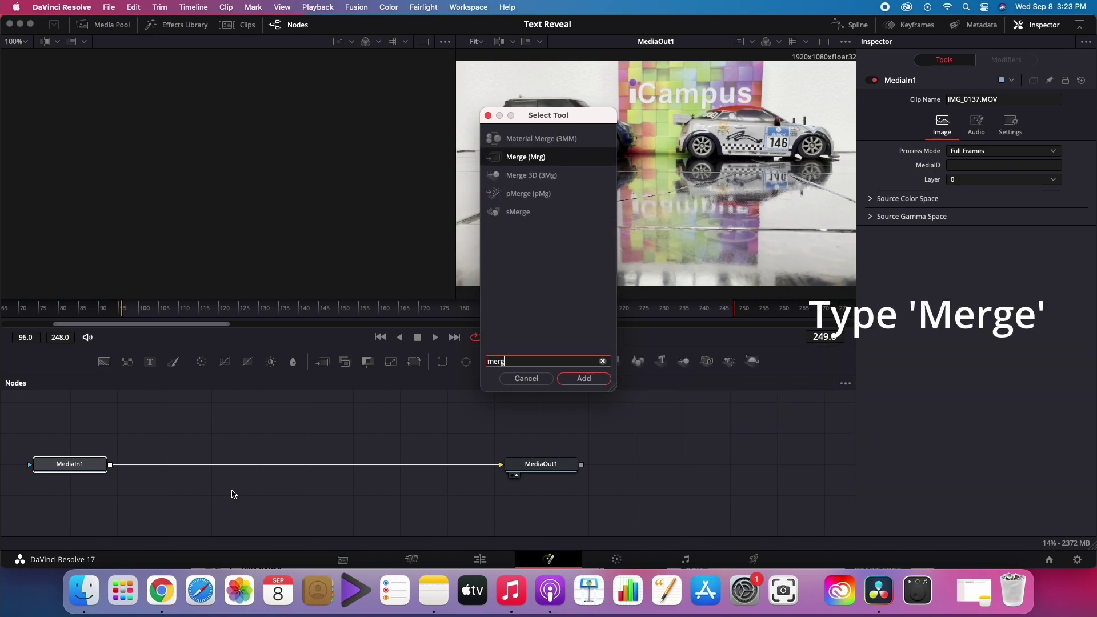
{"action": "key", "text": "Return"}
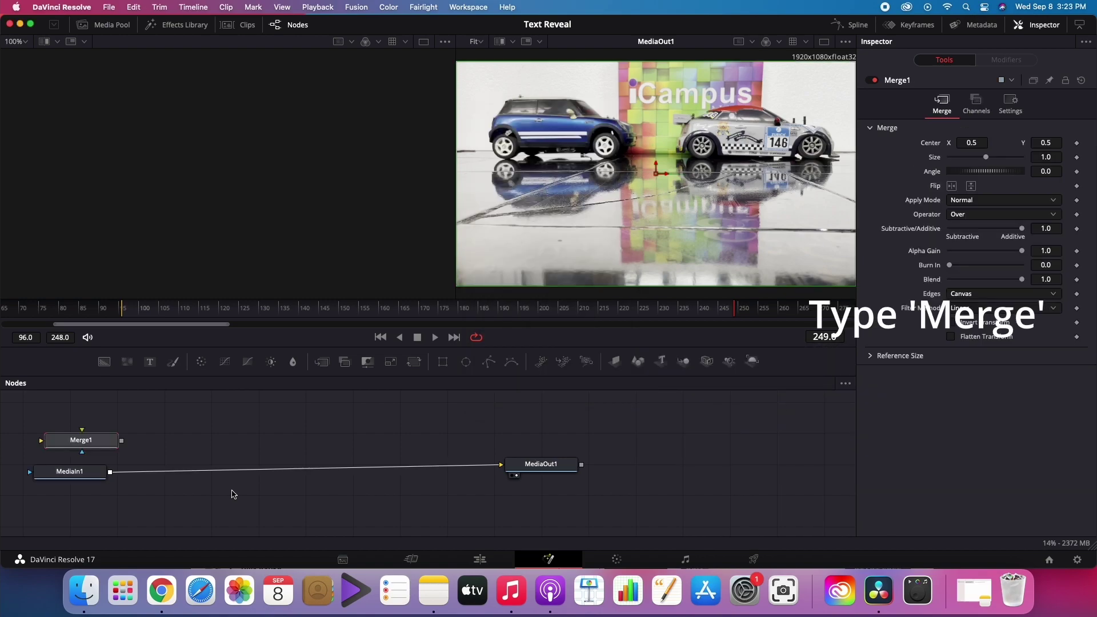
Disconnect MediaIn1 from MediaOut1 and route MediaIn1 through Merge1's background input to MediaOut1, lining Merge1 up between them.
{"action": "left_click_drag", "start_coordinate": [81, 441], "coordinate": [320, 450]}
{"action": "left_click_drag", "start_coordinate": [392, 469], "coordinate": [345, 511]}
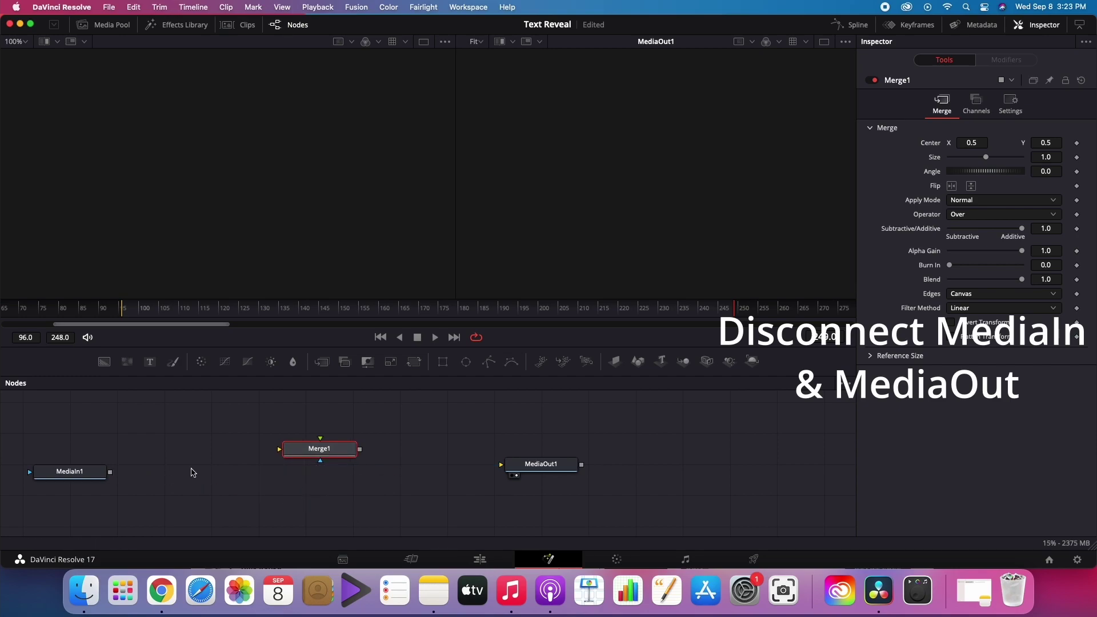
{"action": "left_click_drag", "start_coordinate": [110, 473], "coordinate": [280, 449]}
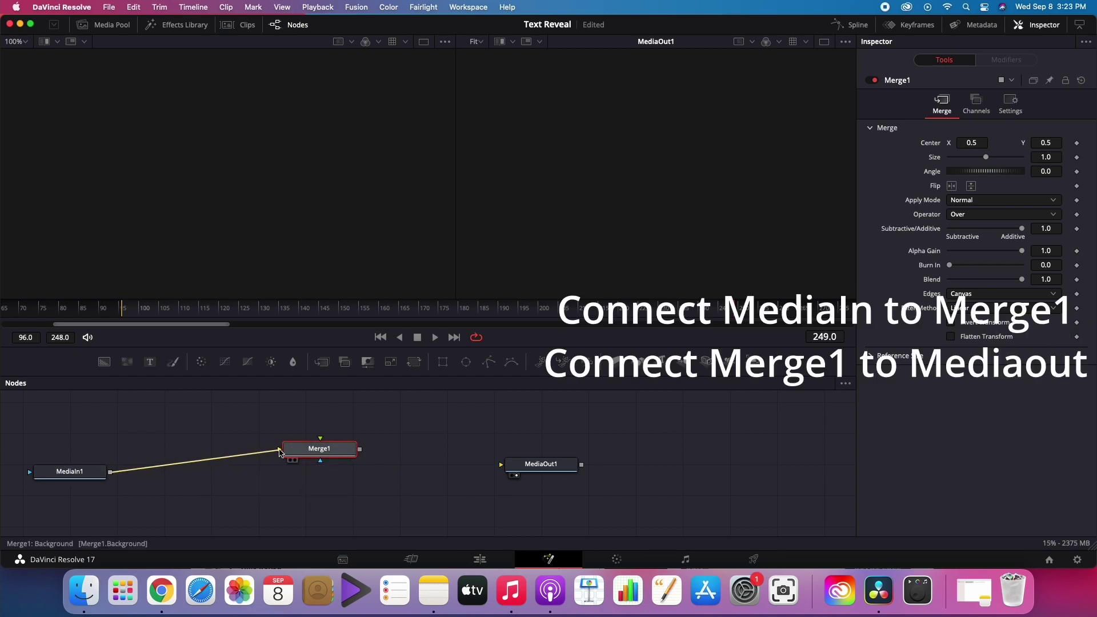
{"action": "left_click_drag", "start_coordinate": [360, 450], "coordinate": [501, 464]}
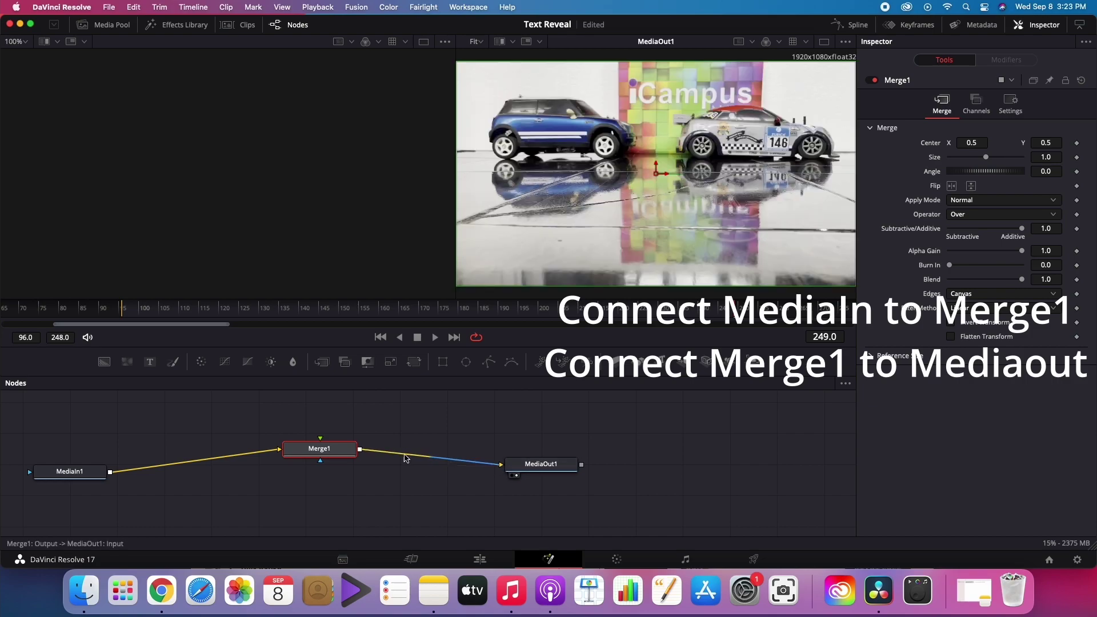
{"action": "left_click_drag", "start_coordinate": [350, 455], "coordinate": [306, 474]}
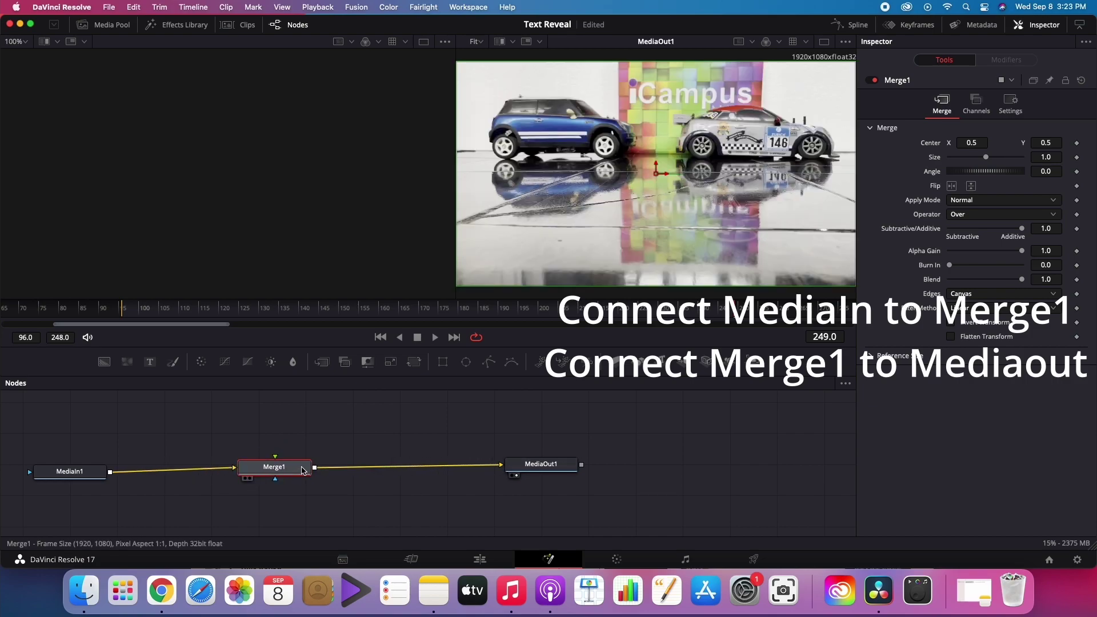
Add a Text node feeding Merge1 and enter the text GLISAZ.
{"action": "left_click_drag", "start_coordinate": [150, 362], "coordinate": [276, 457]}
{"action": "left_click", "coordinate": [893, 219]}
{"action": "type", "text": "GLISAZ"}
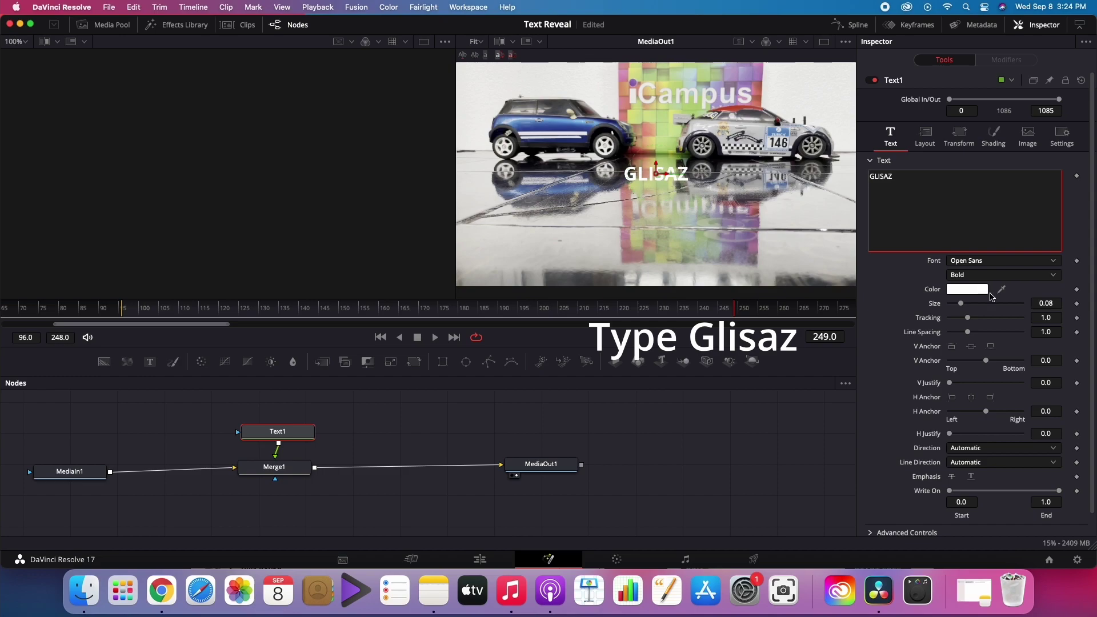
Enlarge the GLISAZ text to size 0.3228 and move its centre to Y 0.65 so it fits over the red car.
{"action": "left_click_drag", "start_coordinate": [961, 305], "coordinate": [990, 312]}
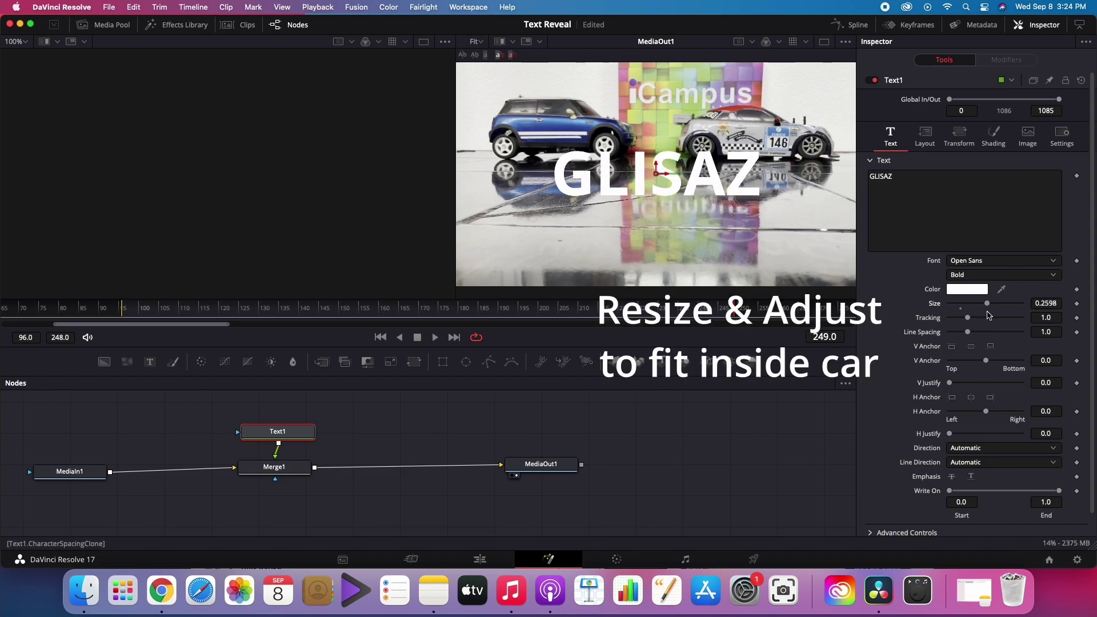
{"action": "left_click_drag", "start_coordinate": [990, 311], "coordinate": [983, 311]}
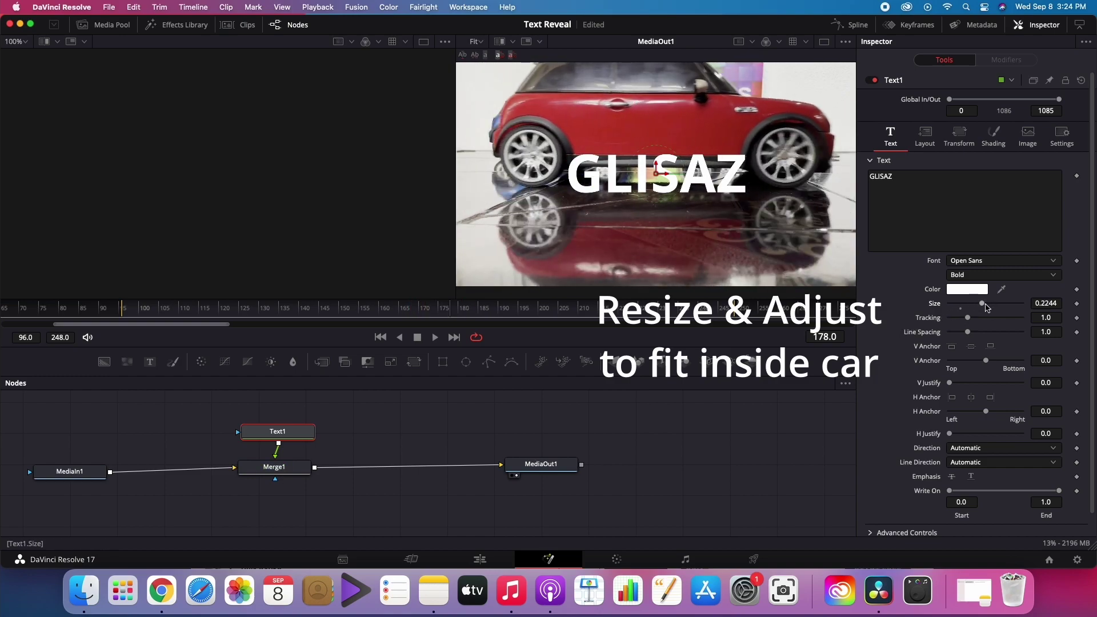
{"action": "left_click", "coordinate": [925, 139]}
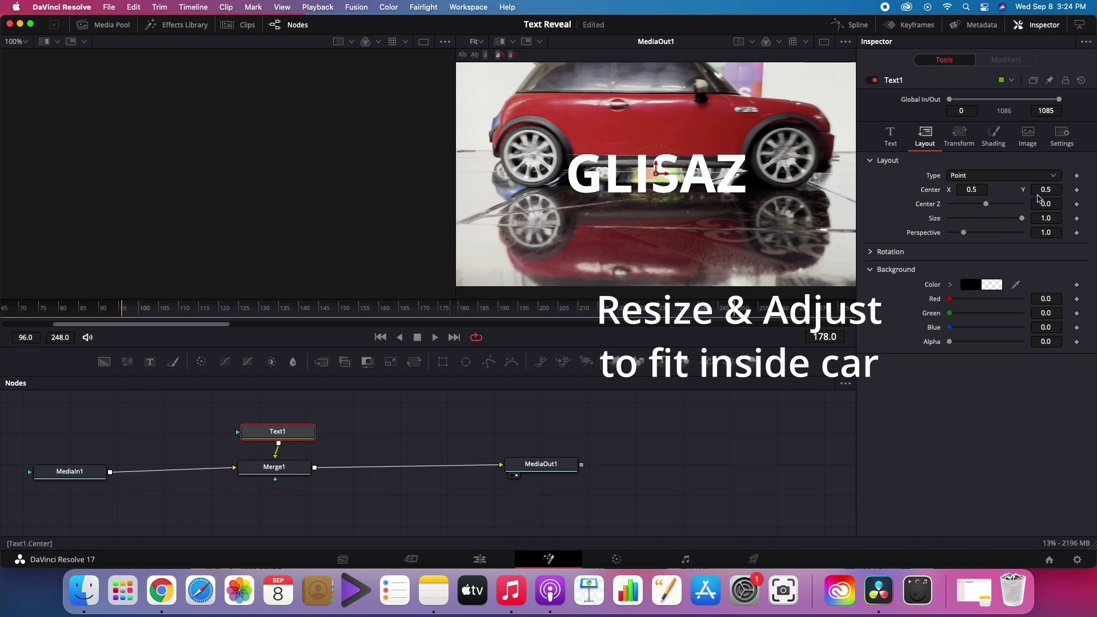
{"action": "left_click_drag", "start_coordinate": [1043, 192], "coordinate": [1092, 192]}
{"action": "left_click", "coordinate": [891, 137]}
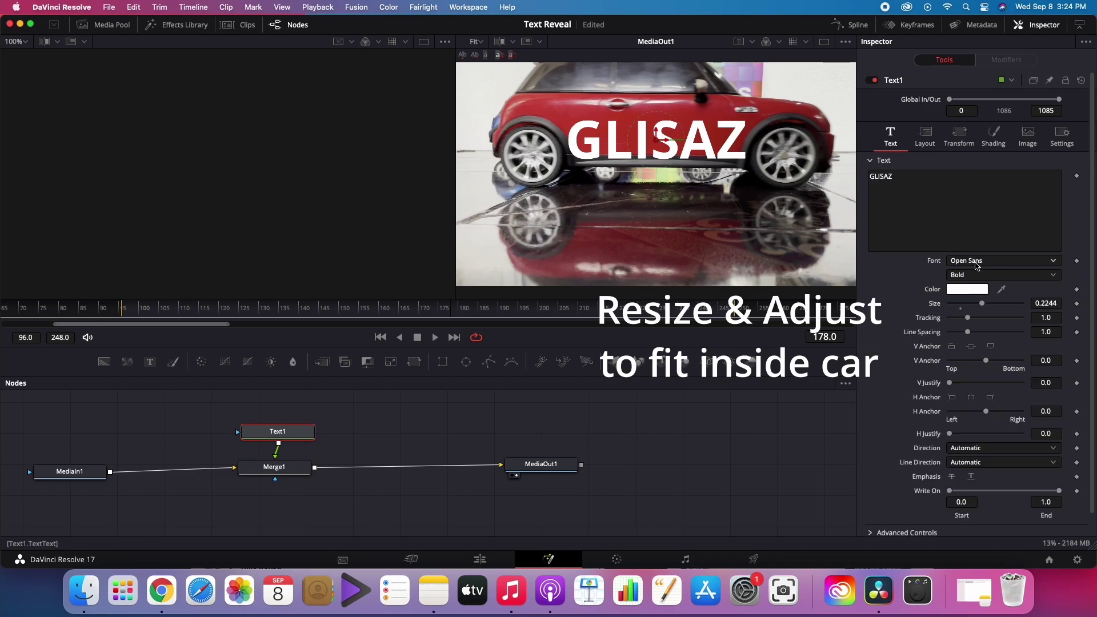
{"action": "left_click_drag", "start_coordinate": [985, 308], "coordinate": [998, 308]}
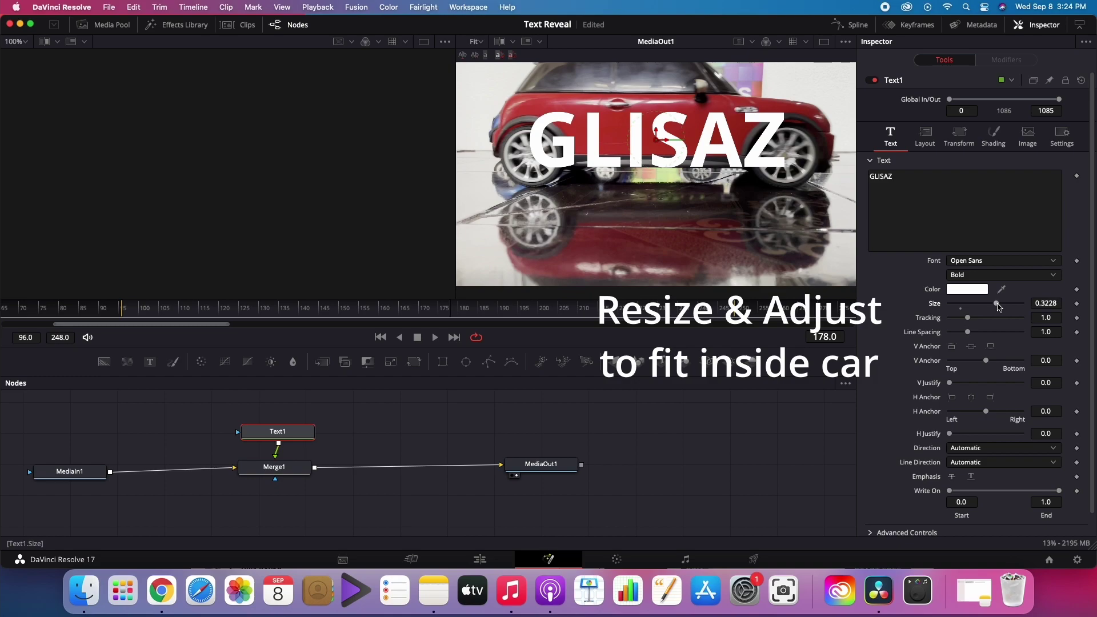
Enable shading element 2 on the text and change its outline color to black.
{"action": "left_click", "coordinate": [925, 137]}
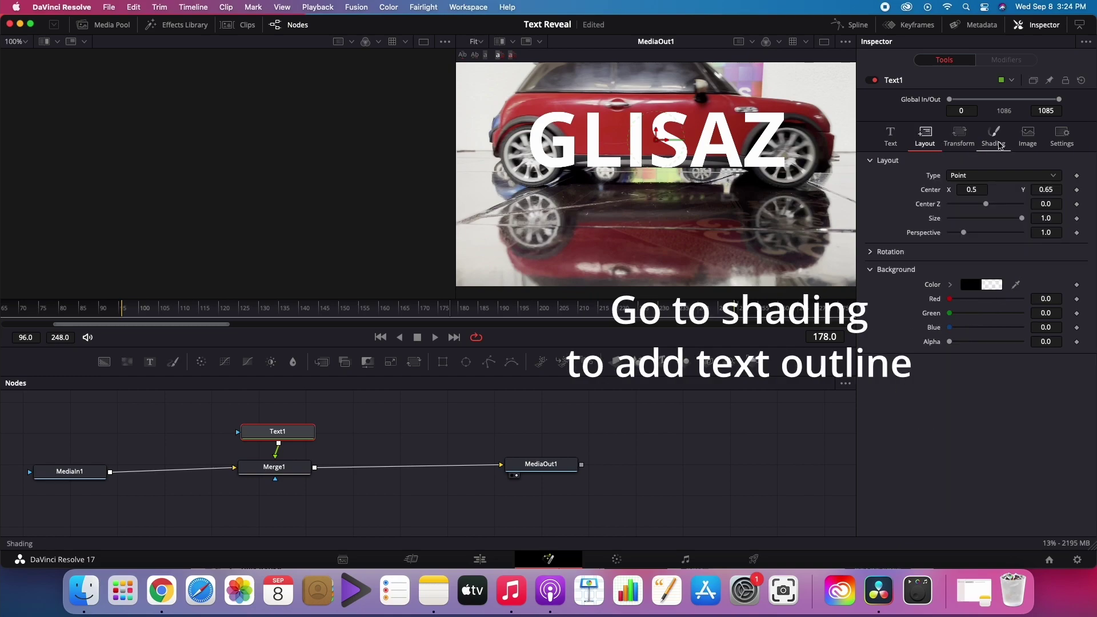
{"action": "left_click", "coordinate": [999, 145]}
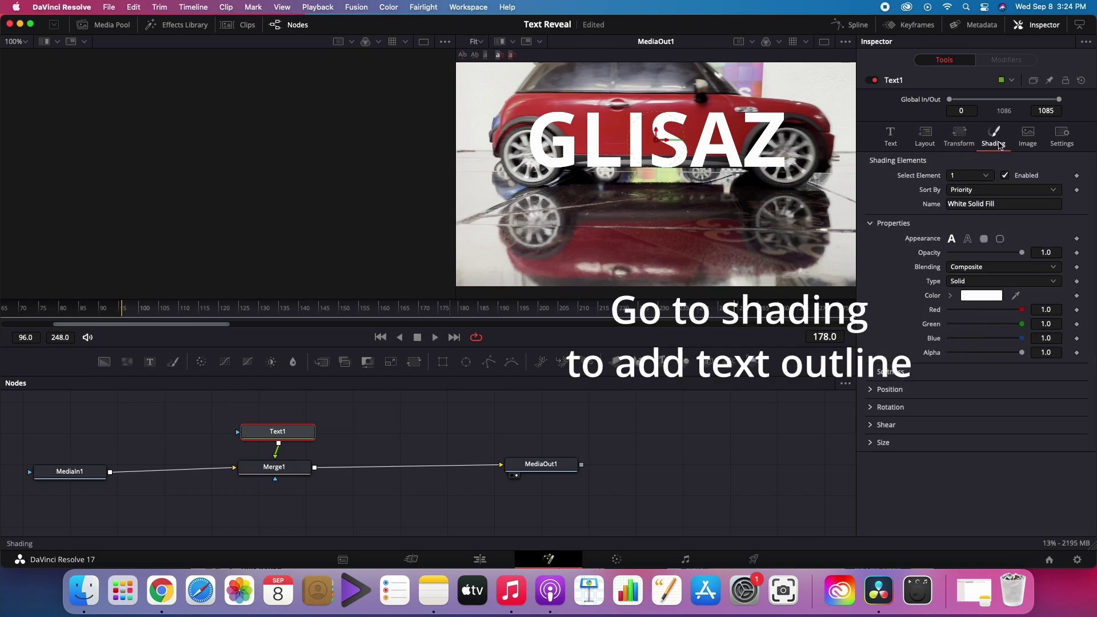
{"action": "left_click", "coordinate": [993, 180]}
{"action": "left_click", "coordinate": [970, 204]}
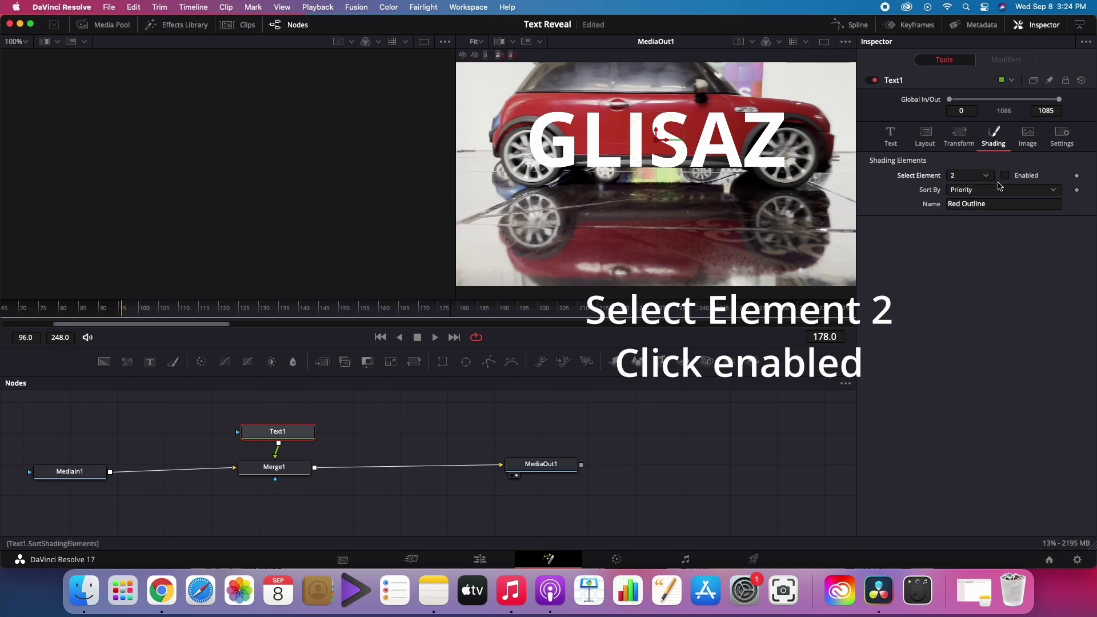
{"action": "left_click", "coordinate": [1005, 176]}
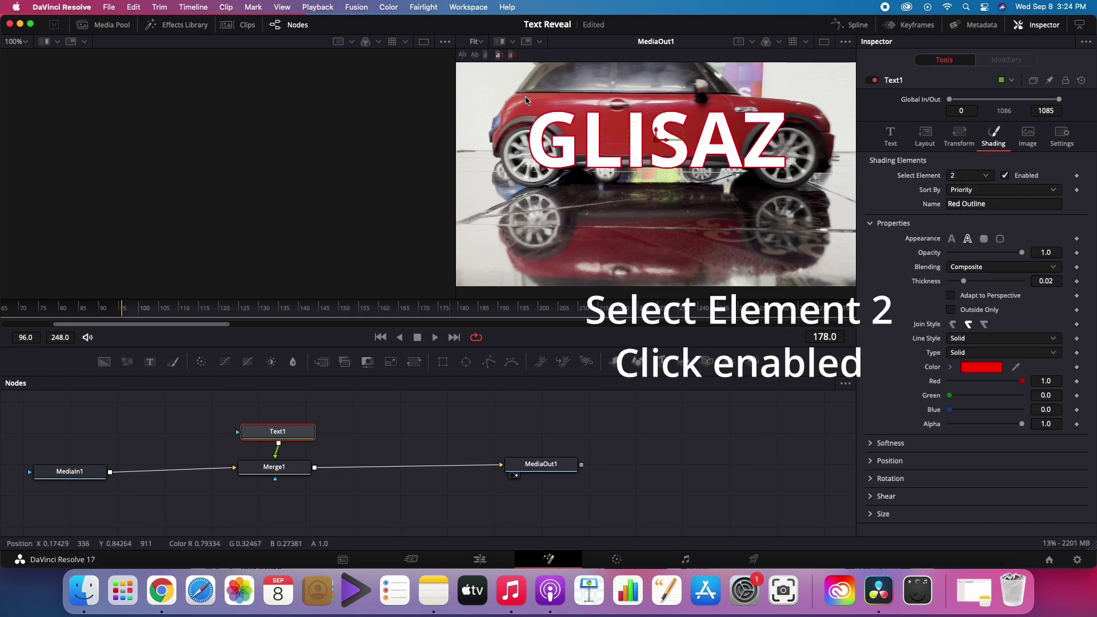
{"action": "left_click", "coordinate": [984, 367]}
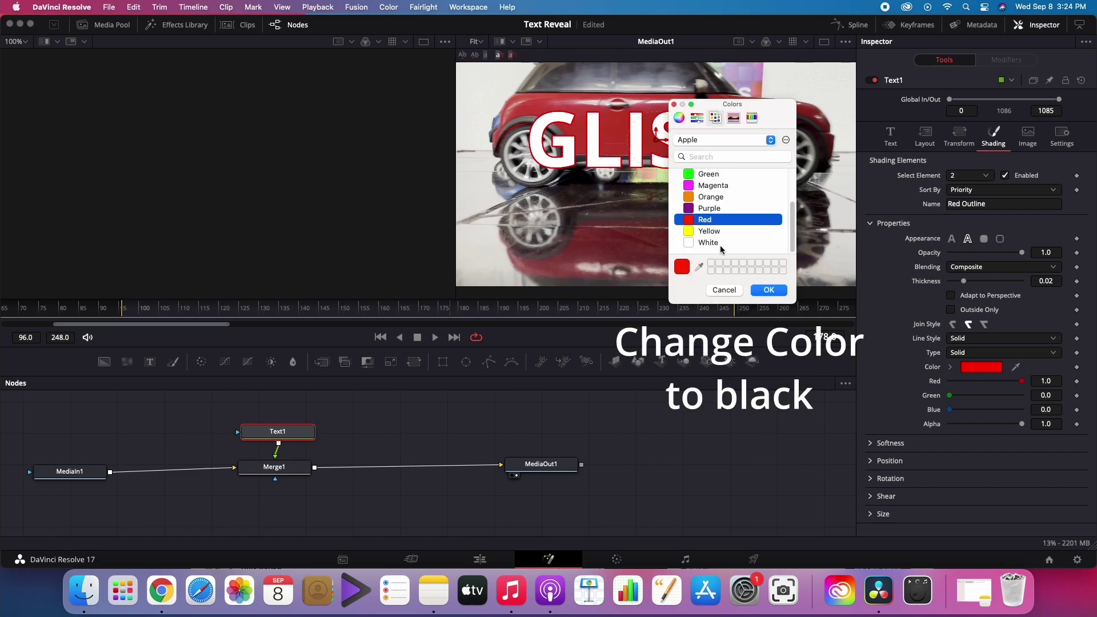
{"action": "left_click_drag", "start_coordinate": [792, 231], "coordinate": [793, 200]}
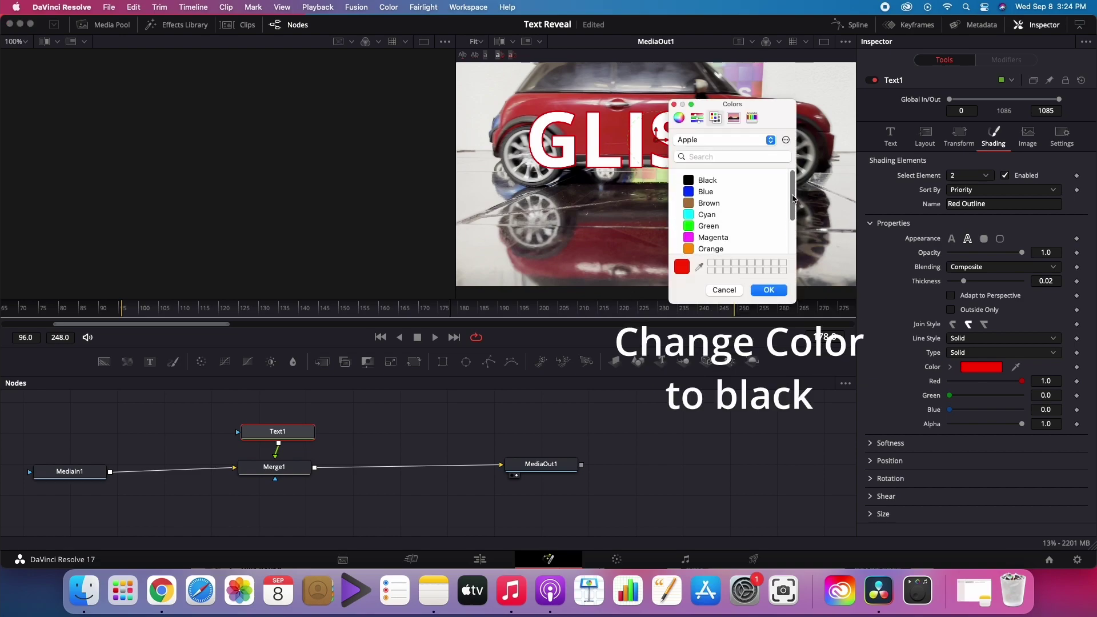
{"action": "left_click", "coordinate": [718, 181]}
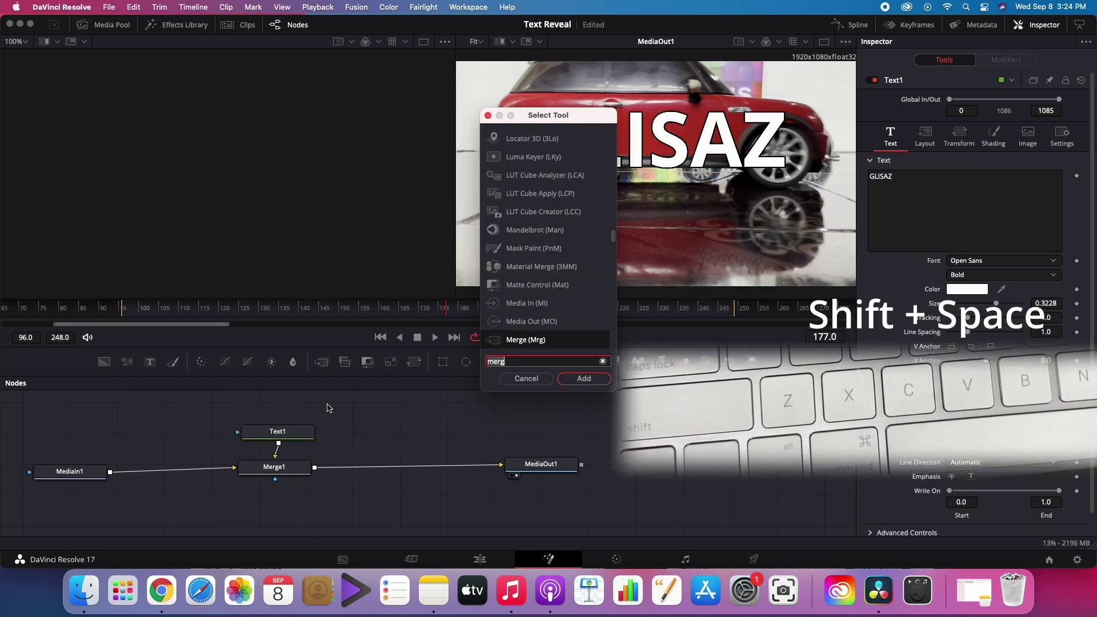
Add a Polygon node and connect it to Text1 as a mask.
{"action": "key", "text": "BackSpace"}
{"action": "key", "text": "BackSpace"}
{"action": "key", "text": "BackSpace"}
{"action": "key", "text": "BackSpace"}
{"action": "type", "text": "pol"}
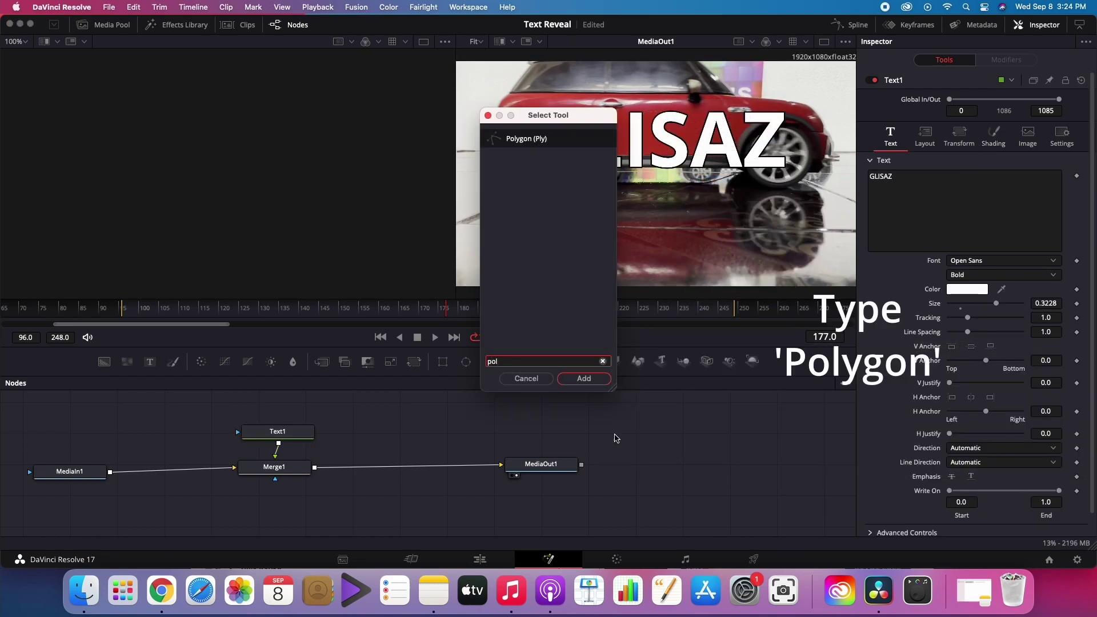
{"action": "left_click", "coordinate": [583, 379]}
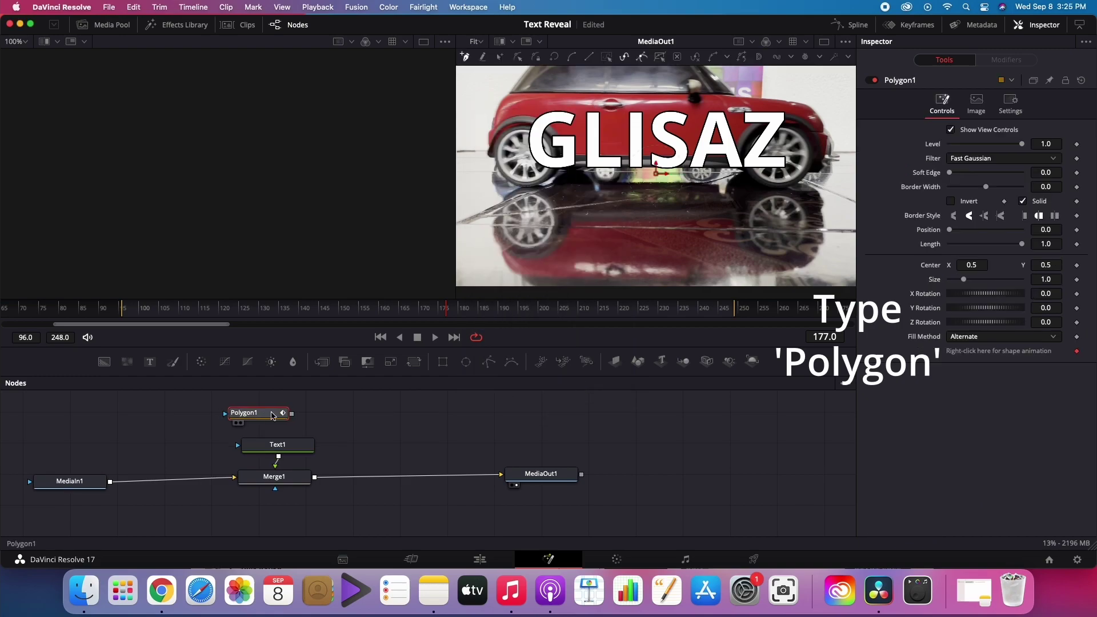
Draw a closed four-point mask at frame 225 and shift it over the word GLISAZ, centred at about X 0.503, Y 0.563.
{"action": "key", "text": "space"}
{"action": "left_click", "coordinate": [518, 95]}
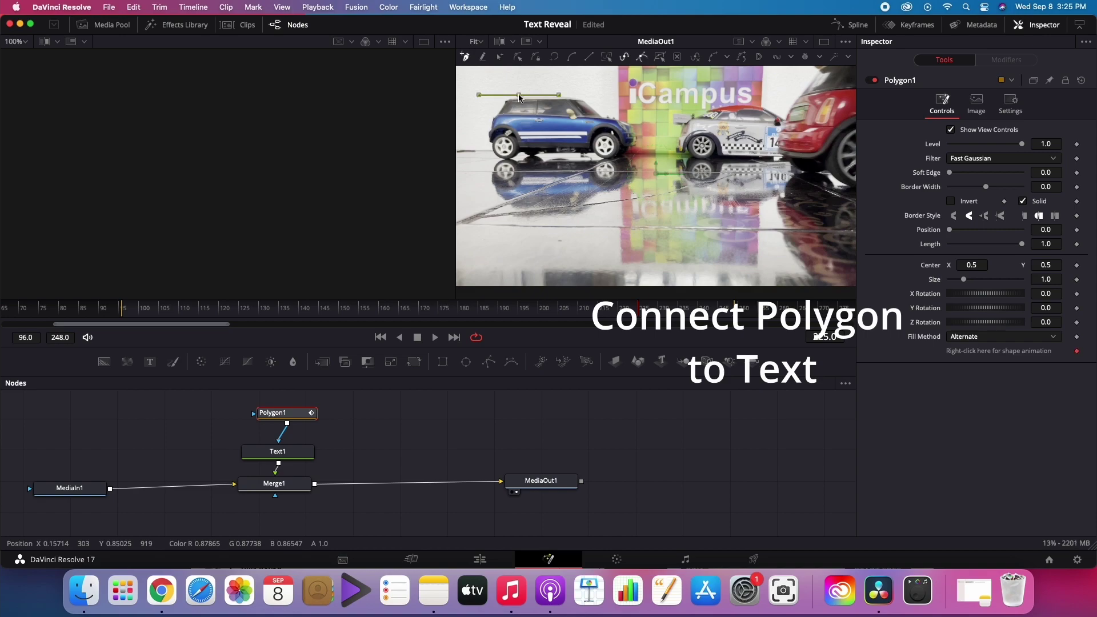
{"action": "left_click", "coordinate": [766, 206]}
{"action": "left_click", "coordinate": [526, 217]}
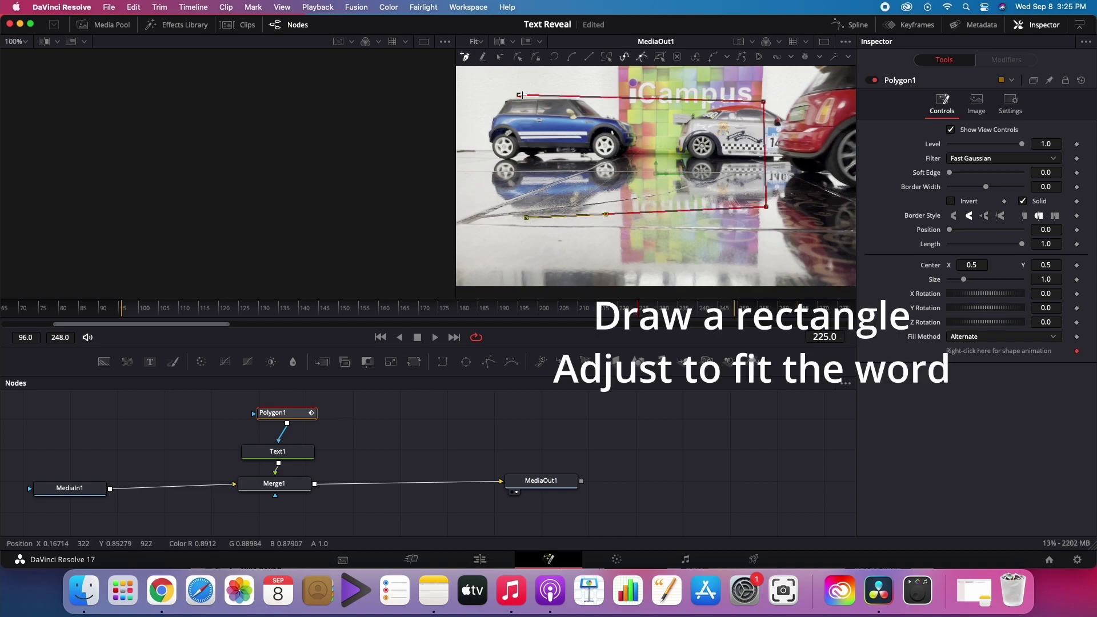
{"action": "left_click", "coordinate": [518, 95]}
{"action": "left_click_drag", "start_coordinate": [732, 131], "coordinate": [715, 137]}
{"action": "mouse_move", "coordinate": [661, 170]}
{"action": "left_mouse_down"}
{"action": "mouse_move", "coordinate": [711, 160]}
{"action": "mouse_move", "coordinate": [657, 161]}
{"action": "left_mouse_up"}
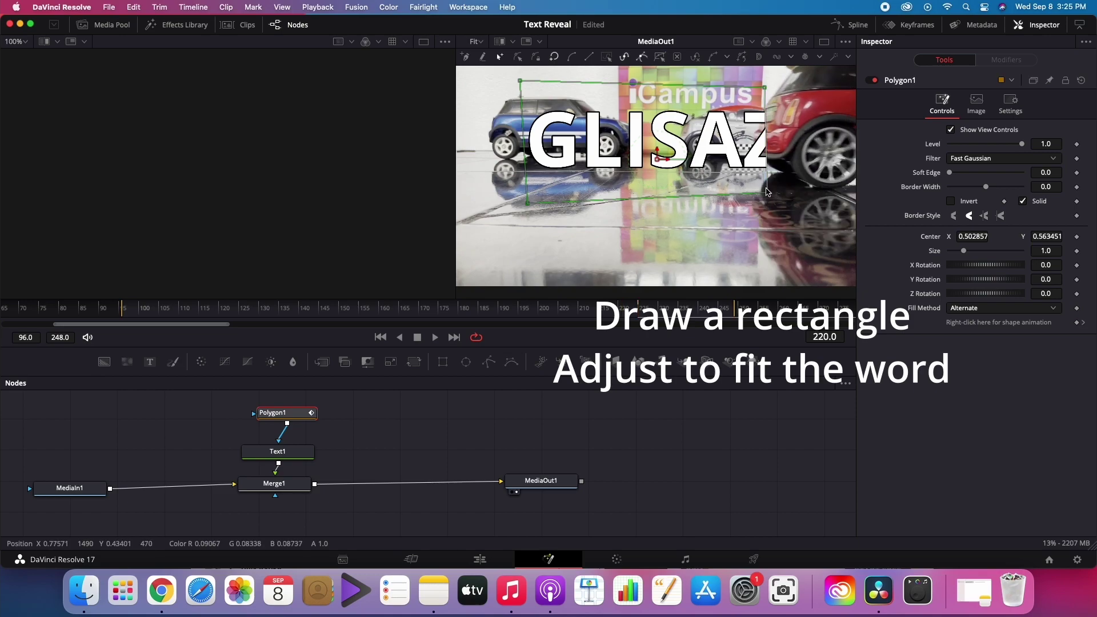
Reshape the right edge of the polygon mask at frame 218 to follow the front contour of the red car.
{"action": "left_click_drag", "start_coordinate": [768, 193], "coordinate": [773, 163]}
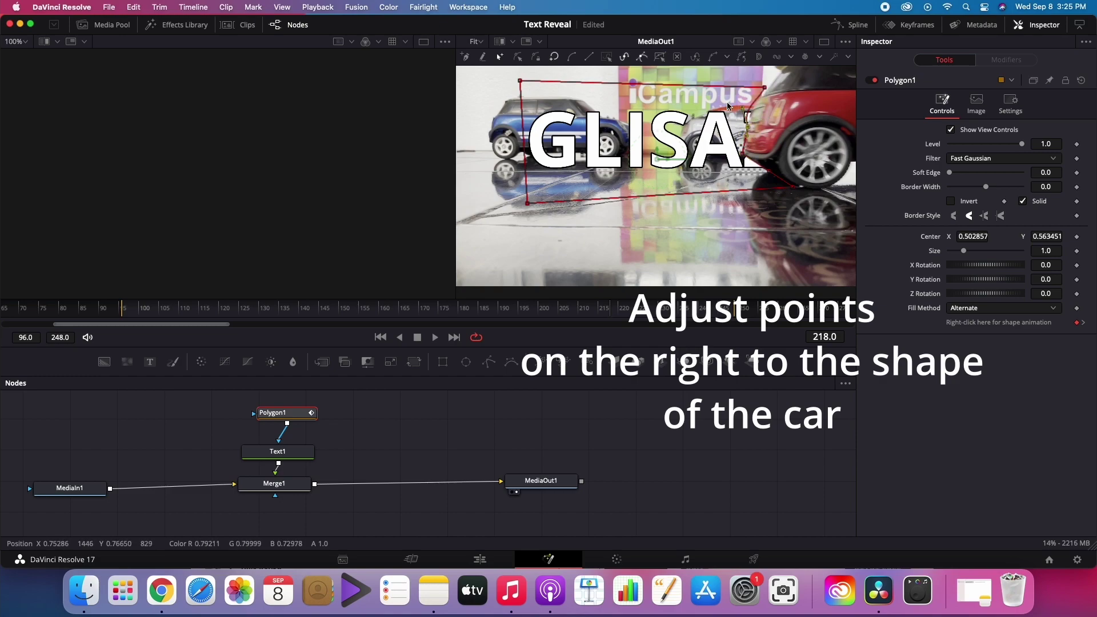
{"action": "left_click_drag", "start_coordinate": [764, 90], "coordinate": [767, 88]}
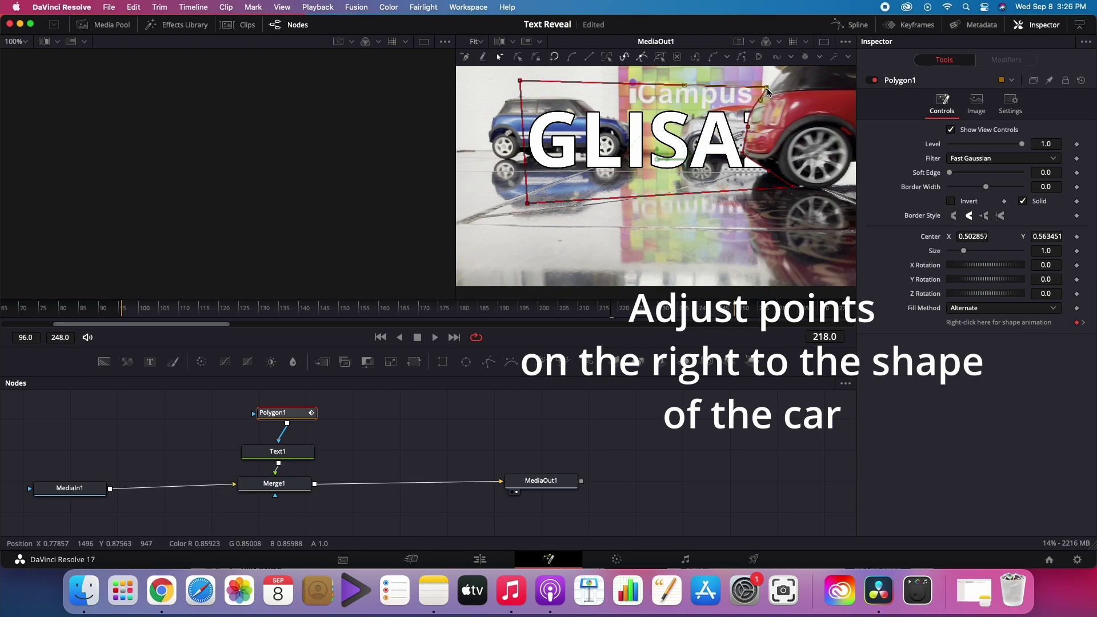
{"action": "left_click_drag", "start_coordinate": [744, 159], "coordinate": [739, 162]}
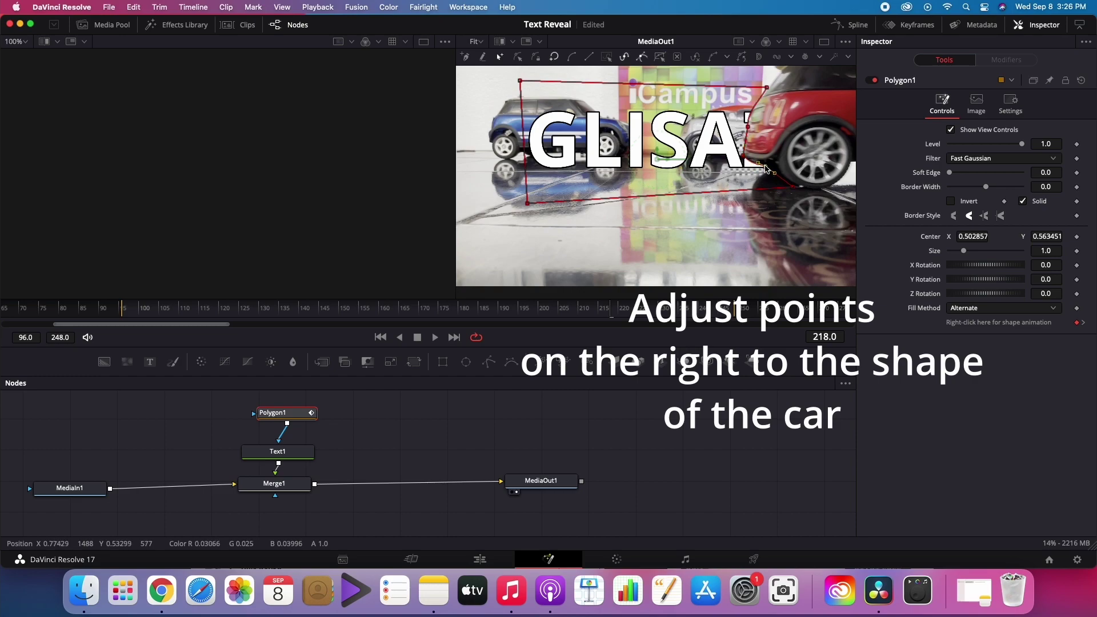
{"action": "left_click_drag", "start_coordinate": [778, 181], "coordinate": [792, 187]}
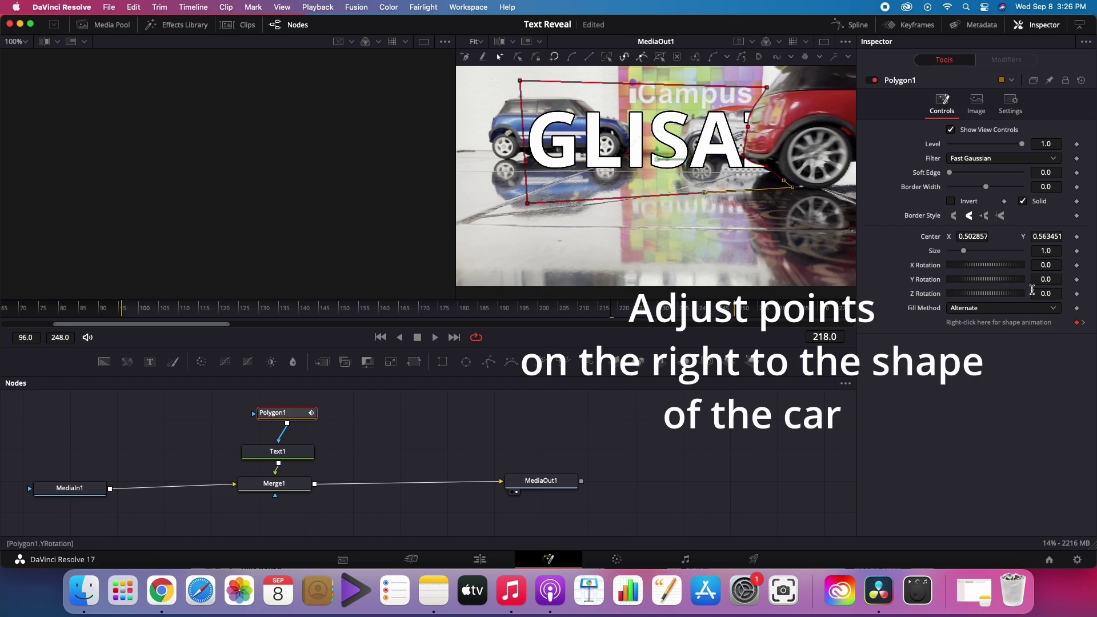
Remove the polygon's shape animation keyframe and pull its left corners outward to leave space beside the word.
{"action": "left_click", "coordinate": [1078, 323]}
{"action": "left_click", "coordinate": [1081, 324]}
{"action": "key", "text": "Right"}
{"action": "key", "text": "Right"}
{"action": "key", "text": "Right"}
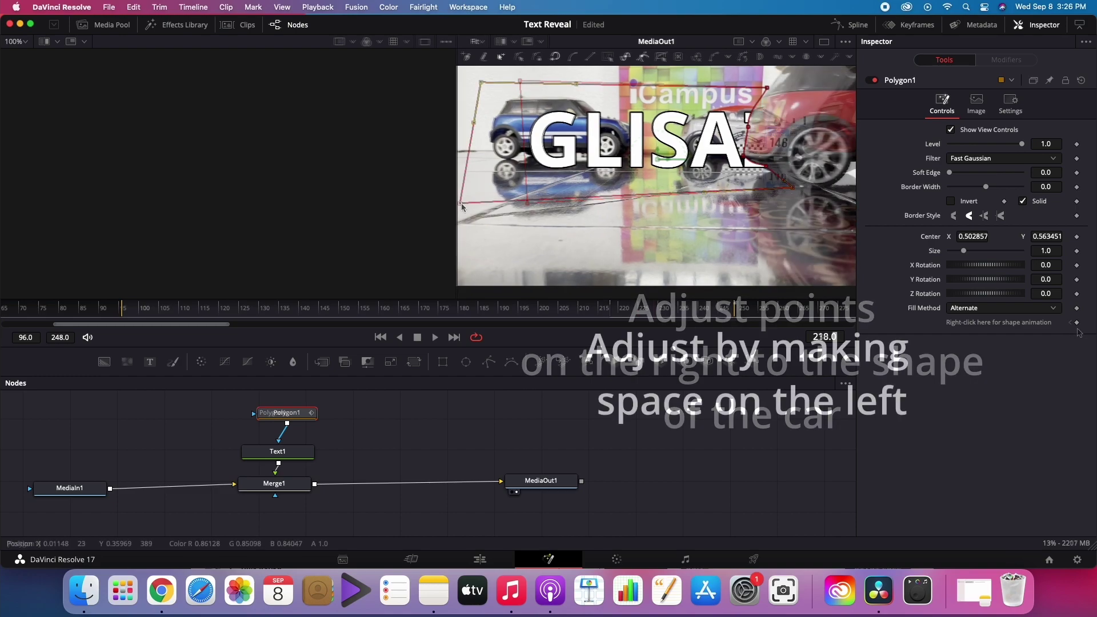
{"action": "left_click_drag", "start_coordinate": [526, 203], "coordinate": [479, 200]}
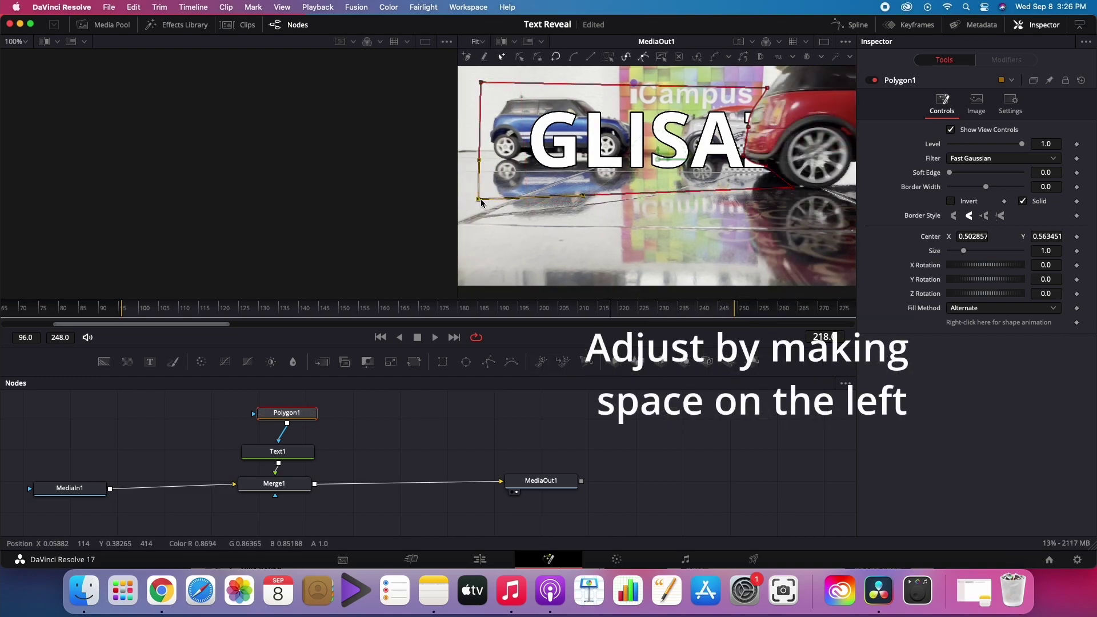
Go to frame 227 and set the polygon's centre X to 0.622857 so its right edge meets the car.
{"action": "key", "text": "space"}
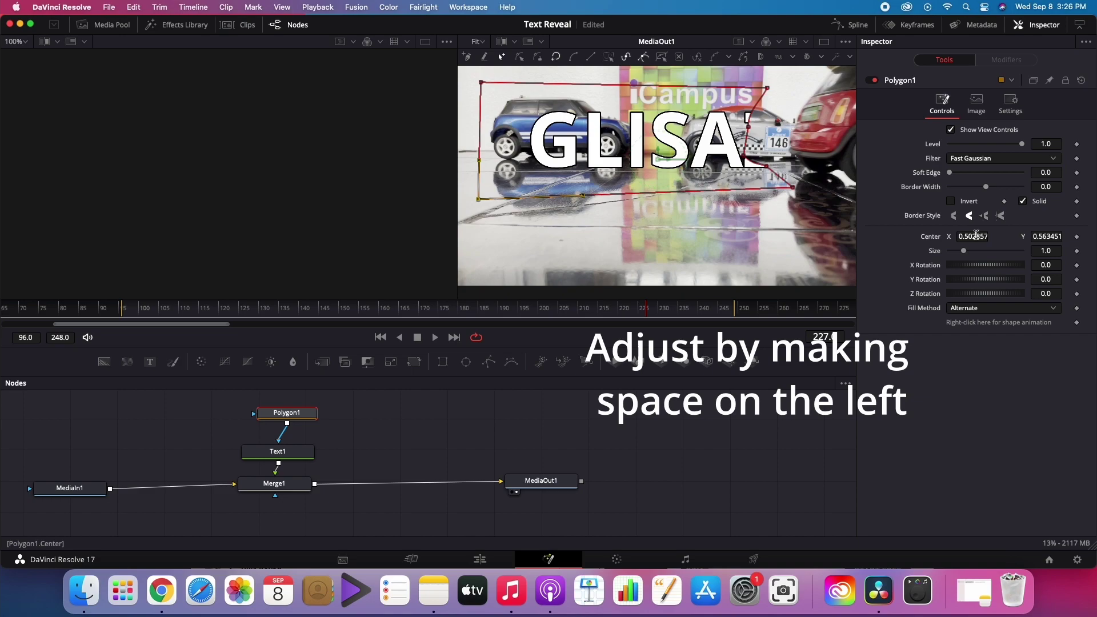
{"action": "left_click_drag", "start_coordinate": [972, 239], "coordinate": [1025, 239]}
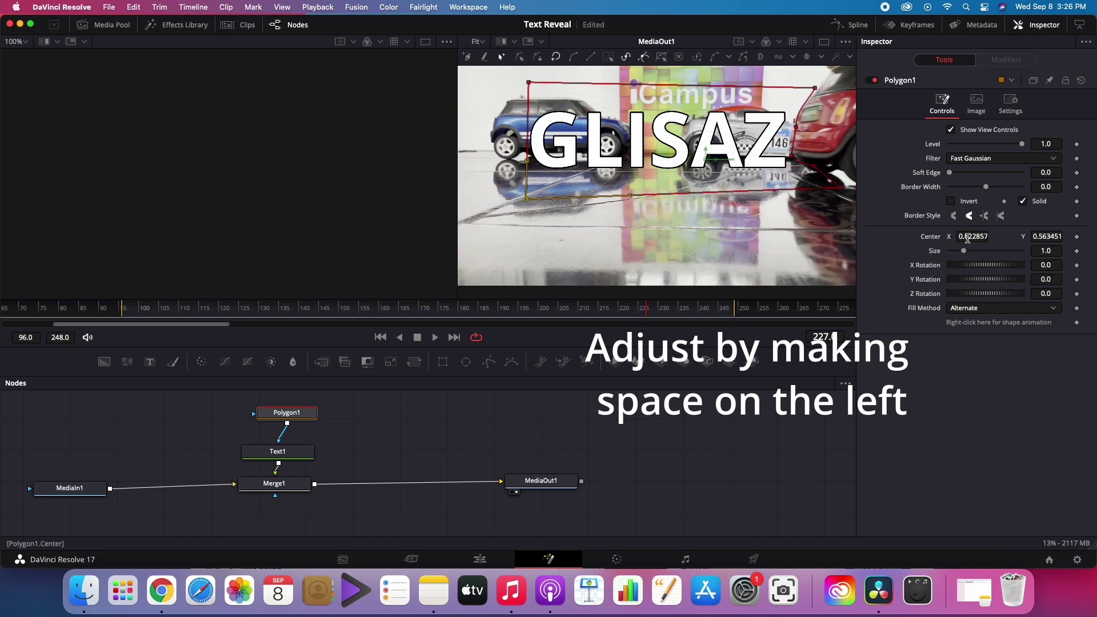
Pull the mask's two left corners further outward beside the letter G and enable keyframing of the polygon's centre at frame 227.
{"action": "left_click_drag", "start_coordinate": [529, 82], "coordinate": [501, 84]}
{"action": "left_click_drag", "start_coordinate": [526, 198], "coordinate": [502, 198]}
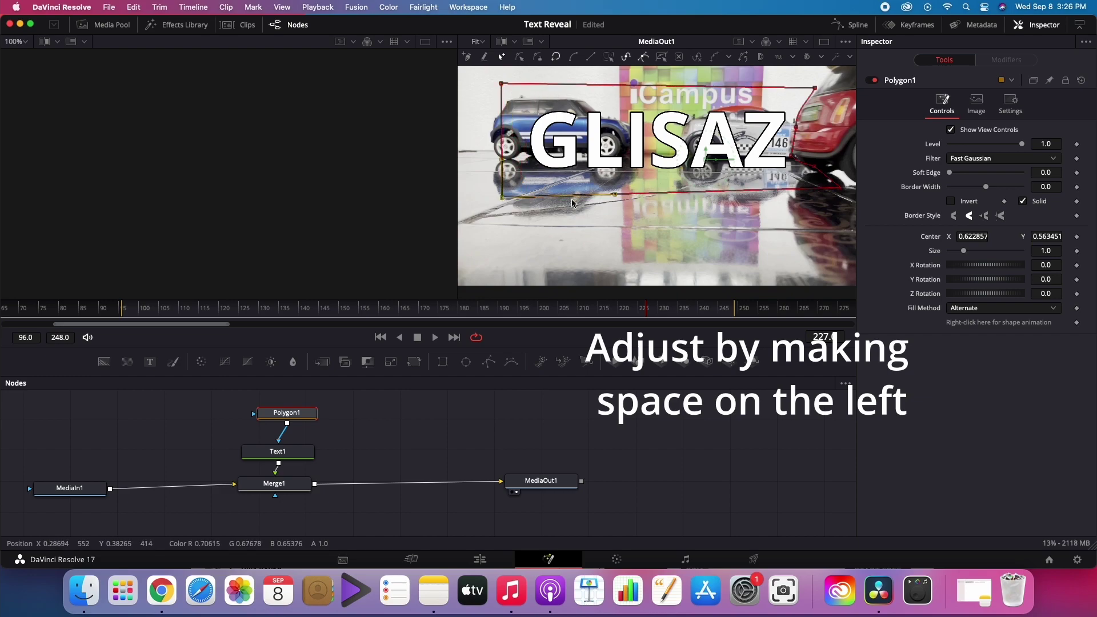
{"action": "left_click", "coordinate": [1077, 237]}
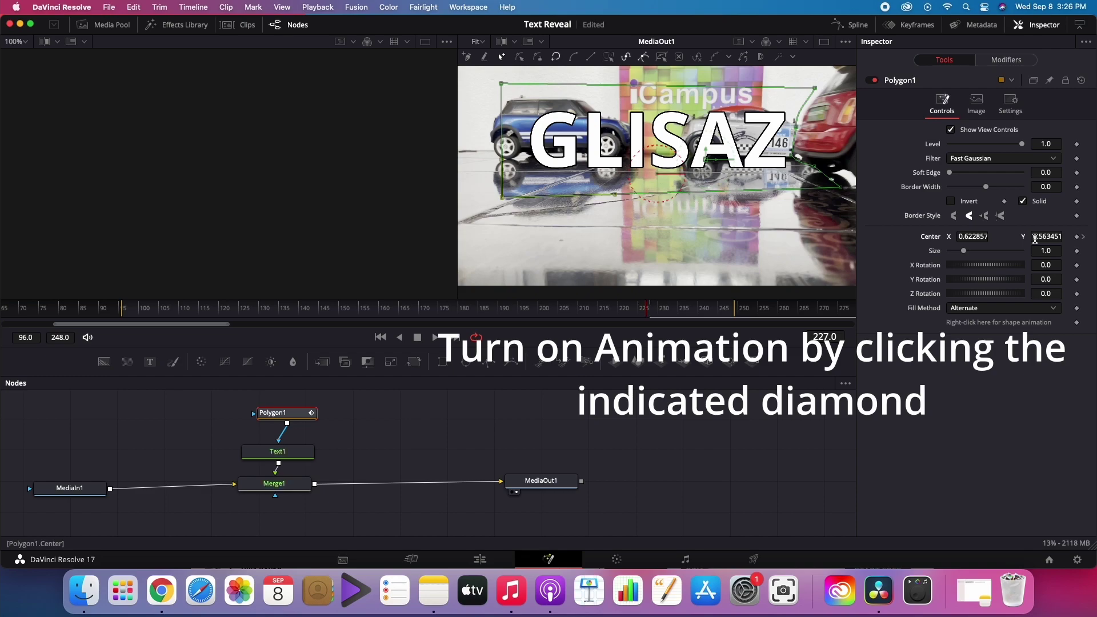
Step back from frame 226 to 201, shifting the polygon's centre X every few frames so its right edge follows the car's front.
{"action": "key", "text": "Left"}
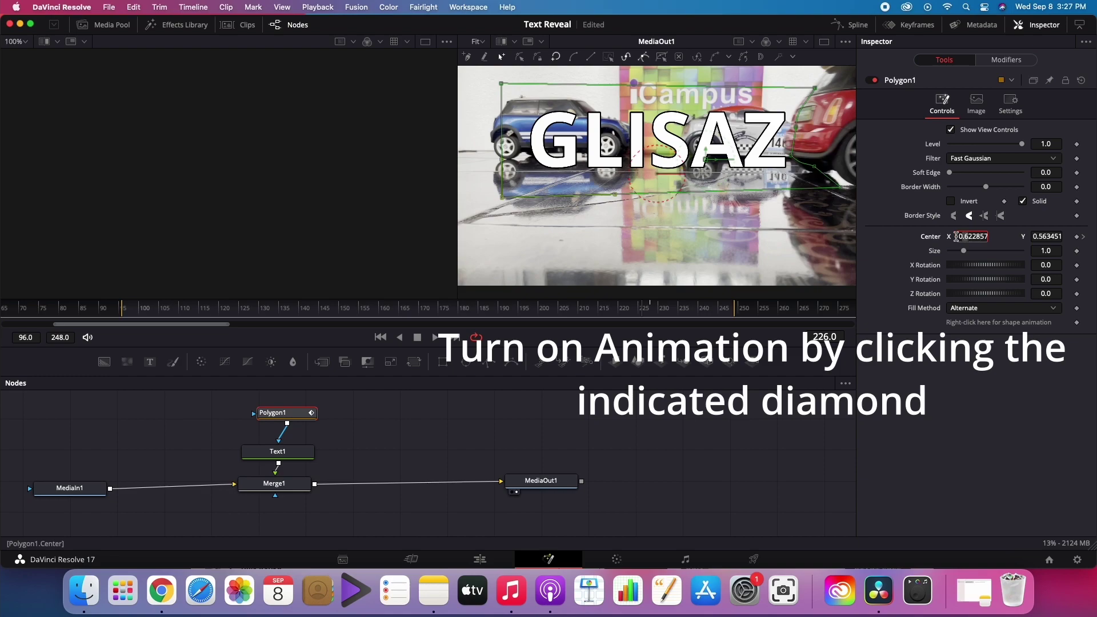
{"action": "left_click_drag", "start_coordinate": [984, 241], "coordinate": [913, 240]}
{"action": "key", "text": "Left"}
{"action": "key", "text": "Left"}
{"action": "key", "text": "Left"}
{"action": "key", "text": "Left"}
{"action": "key", "text": "Left"}
{"action": "key", "text": "Left"}
{"action": "key", "text": "Left"}
{"action": "key", "text": "Left"}
{"action": "key", "text": "Left"}
{"action": "key", "text": "Left"}
{"action": "key", "text": "Left"}
{"action": "key", "text": "Left"}
{"action": "key", "text": "Left"}
{"action": "key", "text": "Left"}
{"action": "key", "text": "Left"}
{"action": "key", "text": "Left"}
{"action": "key", "text": "Left"}
{"action": "key", "text": "Left"}
{"action": "key", "text": "Left"}
{"action": "key", "text": "Left"}
{"action": "key", "text": "Left"}
{"action": "key", "text": "Left"}
{"action": "key", "text": "Left"}
{"action": "key", "text": "Left"}
{"action": "key", "text": "Left"}
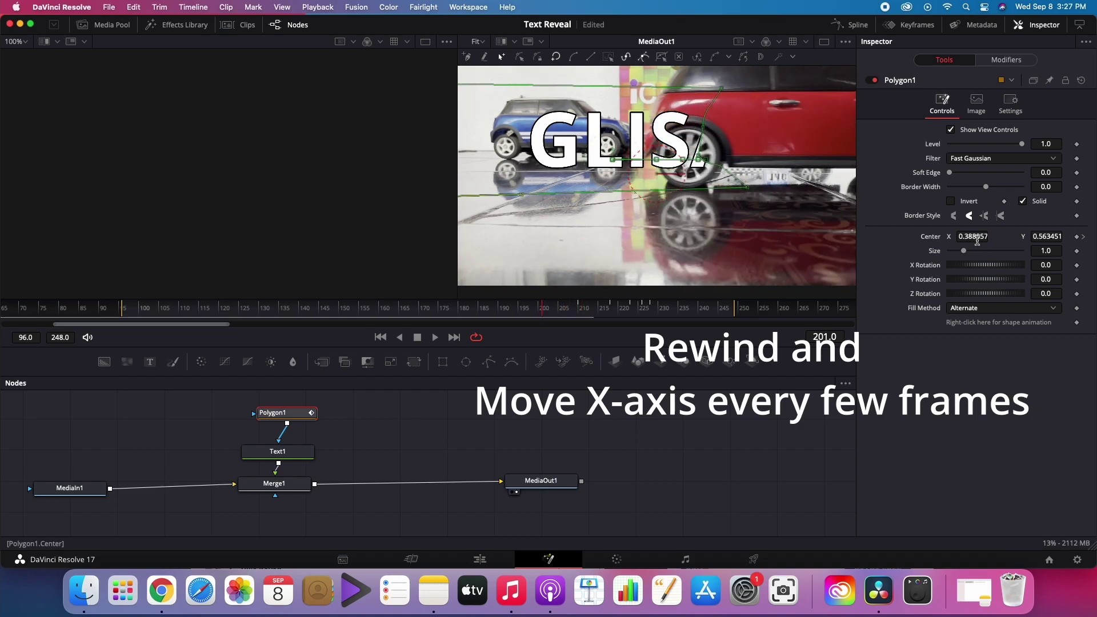
Shift the polygon's centre X to meet the car at frame 201 and check the mask edge on the frames up to 205.
{"action": "key", "text": "Right"}
{"action": "key", "text": "Right"}
{"action": "key", "text": "Right"}
{"action": "key", "text": "Right"}
{"action": "key", "text": "Right"}
{"action": "key", "text": "Right"}
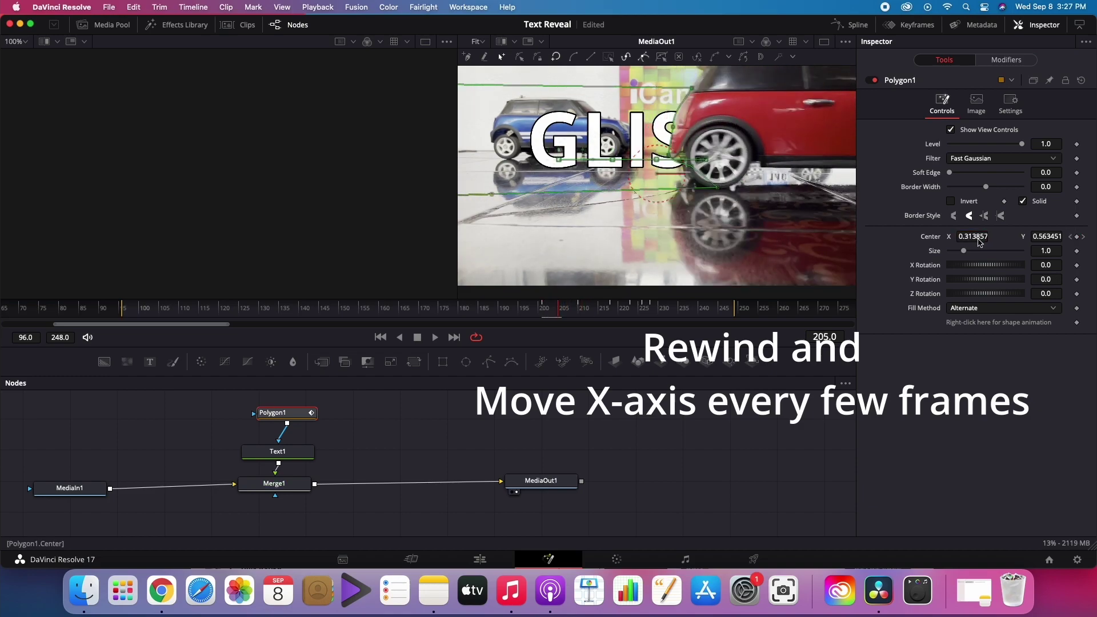
{"action": "key", "text": "Left"}
{"action": "key", "text": "Left"}
{"action": "key", "text": "Left"}
{"action": "key", "text": "Left"}
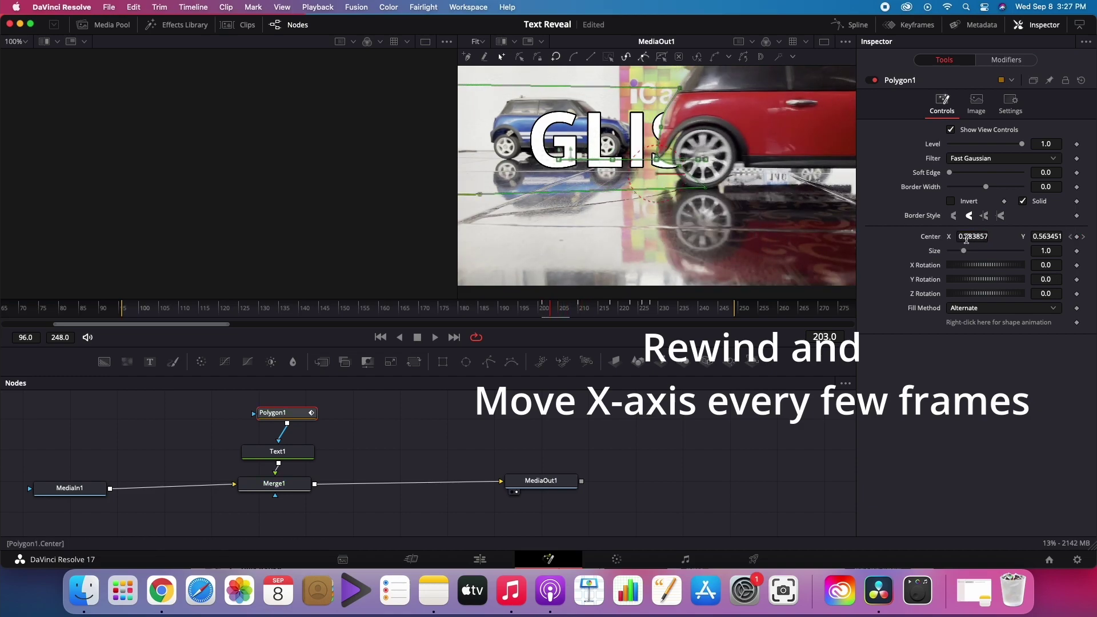
Go back to frame 198 and keyframe the polygon's centre X at 0.196857.
{"action": "key", "text": "Left"}
{"action": "key", "text": "Left"}
{"action": "key", "text": "Left"}
{"action": "key", "text": "Left"}
{"action": "key", "text": "Left"}
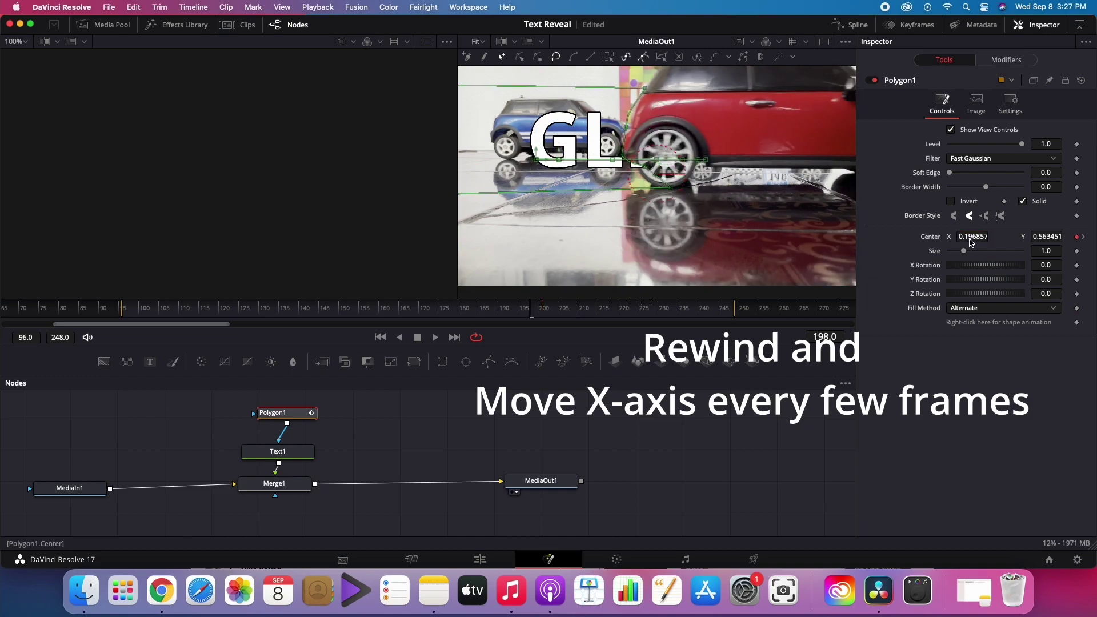
Go back to frame 190 and keyframe the polygon's centre X at 0.071857 so only the G stays uncovered.
{"action": "key", "text": "Left"}
{"action": "key", "text": "Left"}
{"action": "key", "text": "Left"}
{"action": "key", "text": "Left"}
{"action": "key", "text": "Left"}
{"action": "key", "text": "Left"}
{"action": "key", "text": "Left"}
{"action": "key", "text": "Left"}
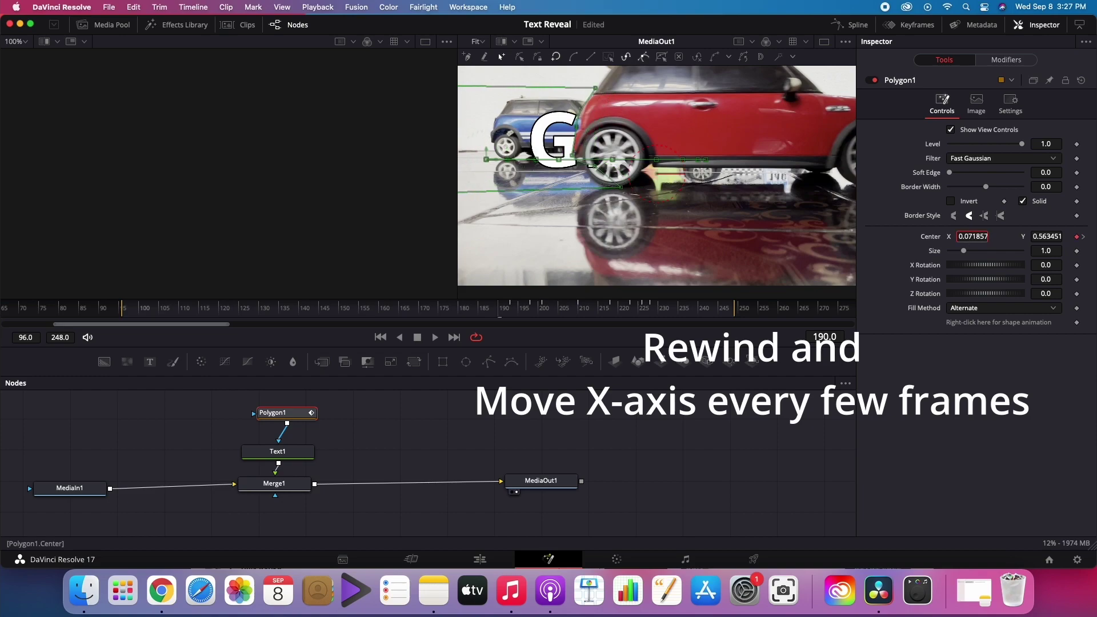
Keyframe the polygon's centre X just before frame 188 and compare the mask edge at the neighbouring keyframes.
{"action": "key", "text": "Left"}
{"action": "key", "text": "Left"}
{"action": "key", "text": "Left"}
{"action": "key", "text": "Left"}
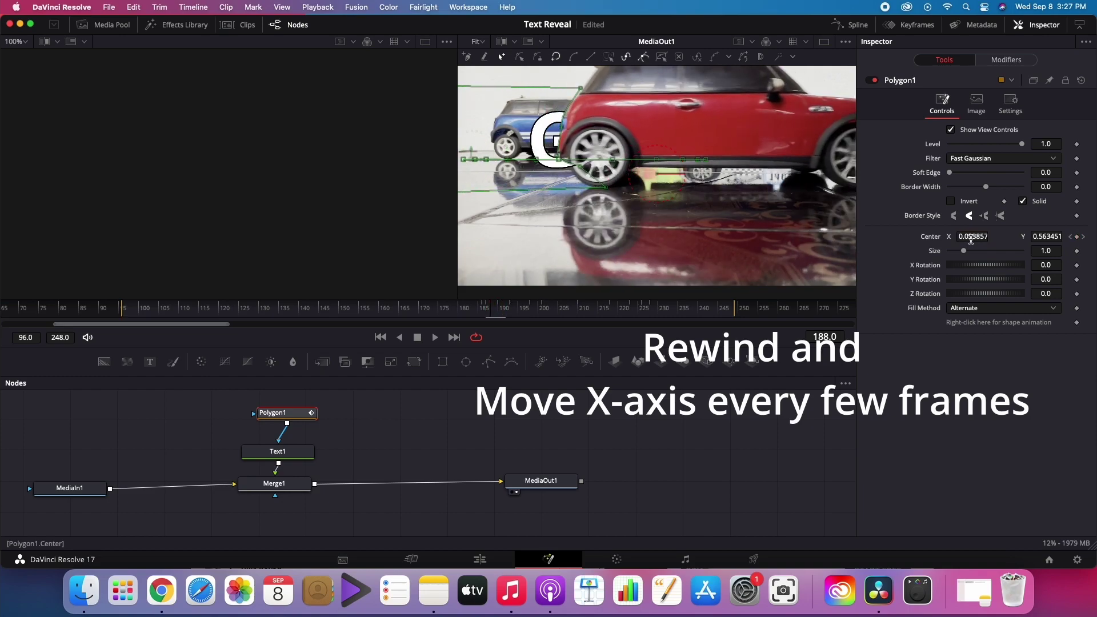
{"action": "left_click", "coordinate": [1083, 237]}
{"action": "left_click", "coordinate": [1071, 237]}
{"action": "left_click", "coordinate": [1083, 238]}
{"action": "left_click", "coordinate": [1071, 237]}
Set the polygon's centre X to about -0.00114 at frame 186 and check the fit on the frames around it.
{"action": "left_click", "coordinate": [988, 237]}
{"action": "left_click_drag", "start_coordinate": [981, 236], "coordinate": [948, 237]}
{"action": "key", "text": "Left"}
{"action": "key", "text": "Left"}
{"action": "key", "text": "Left"}
{"action": "key", "text": "Left"}
{"action": "key", "text": "Left"}
{"action": "key", "text": "Right"}
{"action": "key", "text": "Right"}
{"action": "key", "text": "Right"}
{"action": "key", "text": "Right"}
{"action": "key", "text": "Right"}
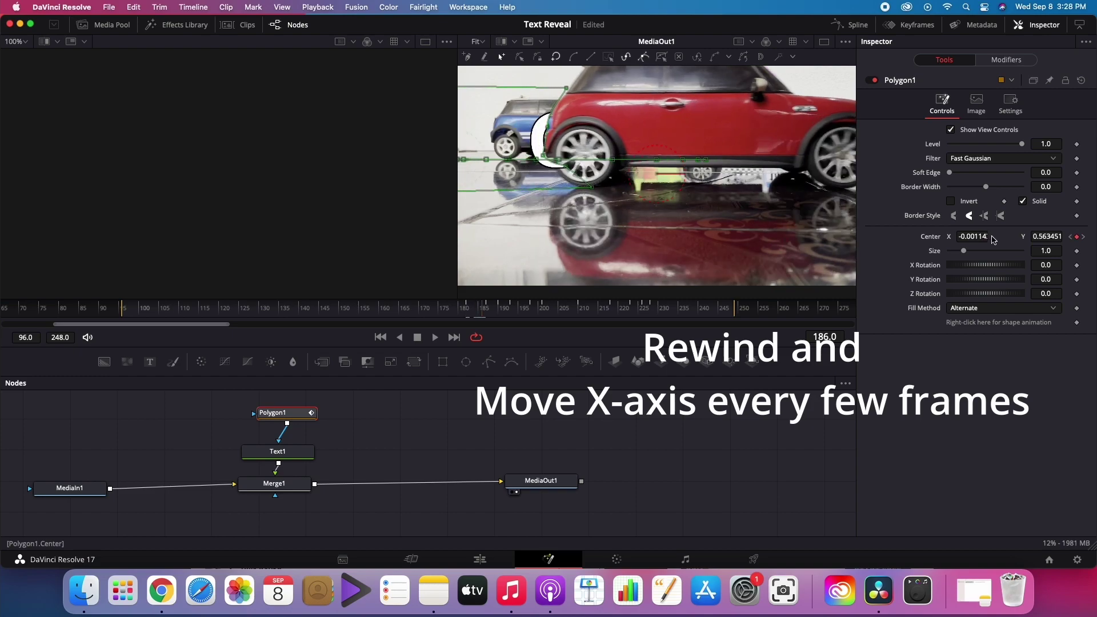
Play through the reveal and soften the polygon mask with a soft edge of about 0.0079.
{"action": "key", "text": "space"}
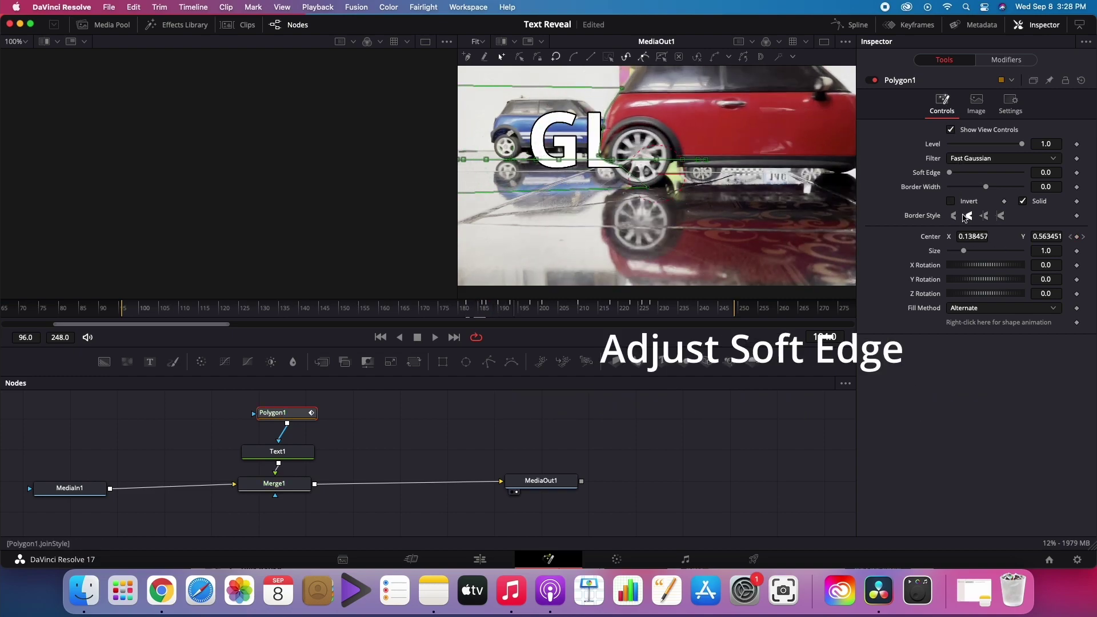
{"action": "left_click_drag", "start_coordinate": [950, 173], "coordinate": [974, 177]}
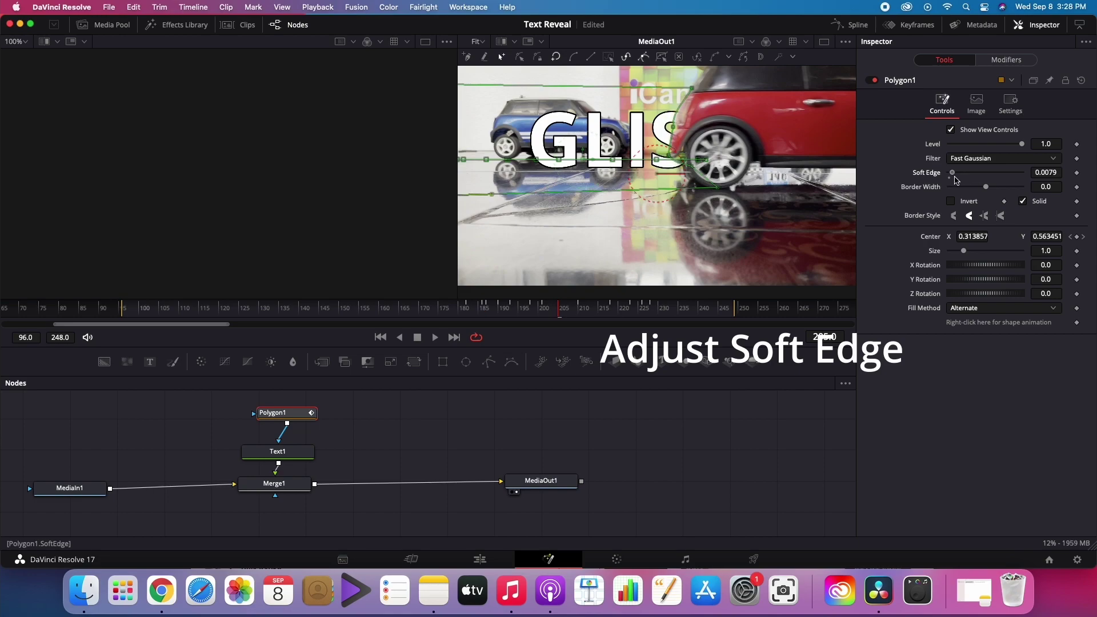